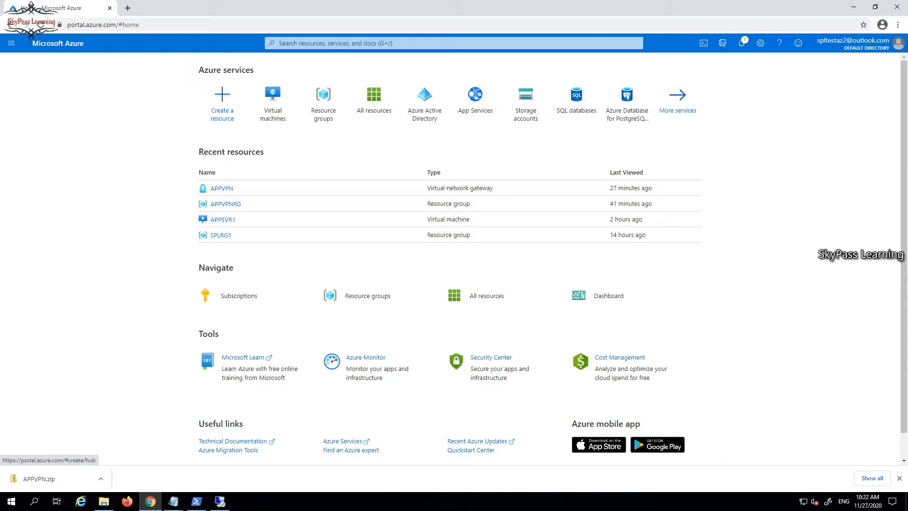
# Start a new virtual machine from the Virtual machines list via Add > Virtual machine
pyautogui.moveTo(273, 102)
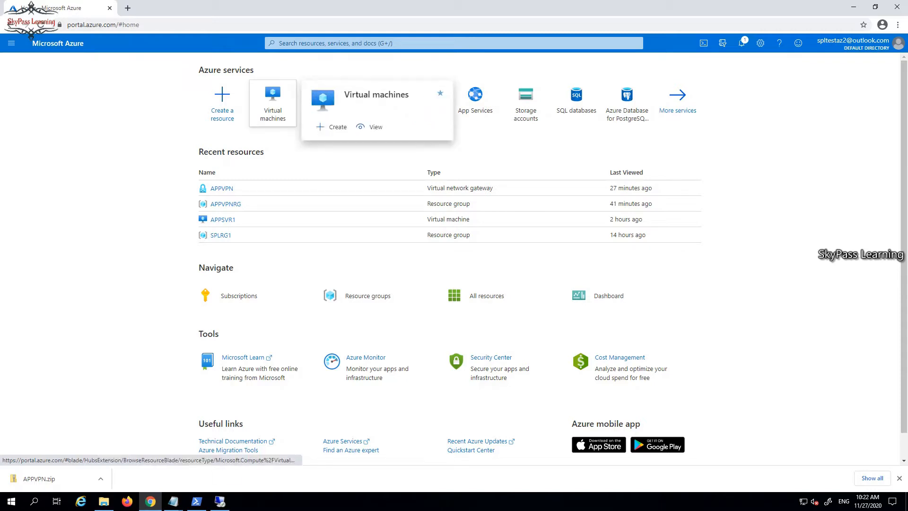
pyautogui.click(273, 101)
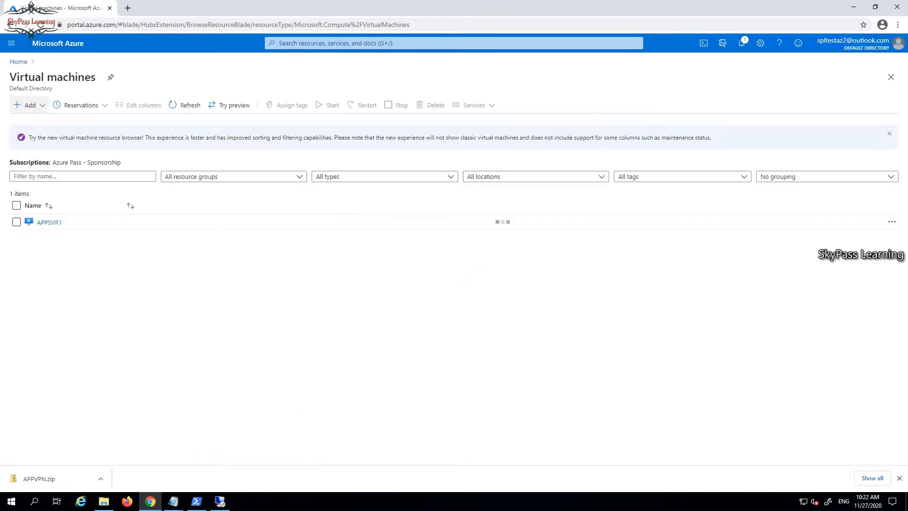
pyautogui.click(30, 105)
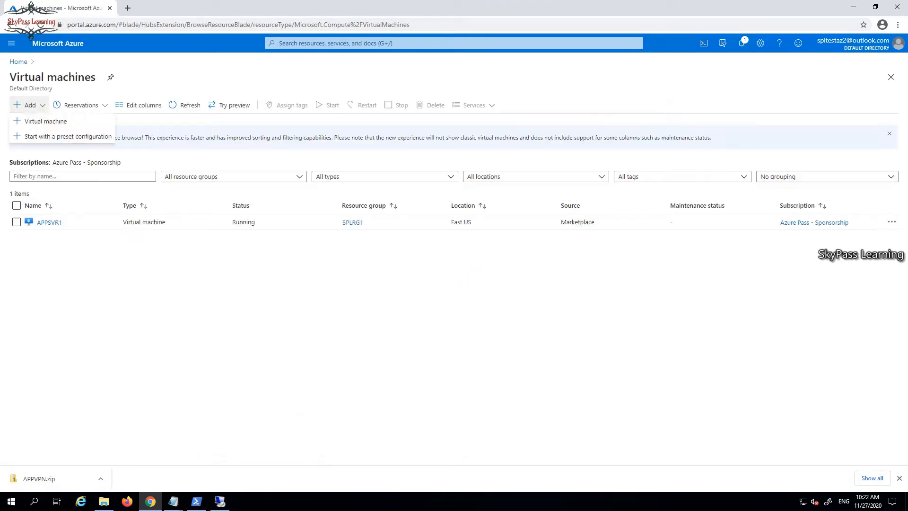
pyautogui.click(46, 122)
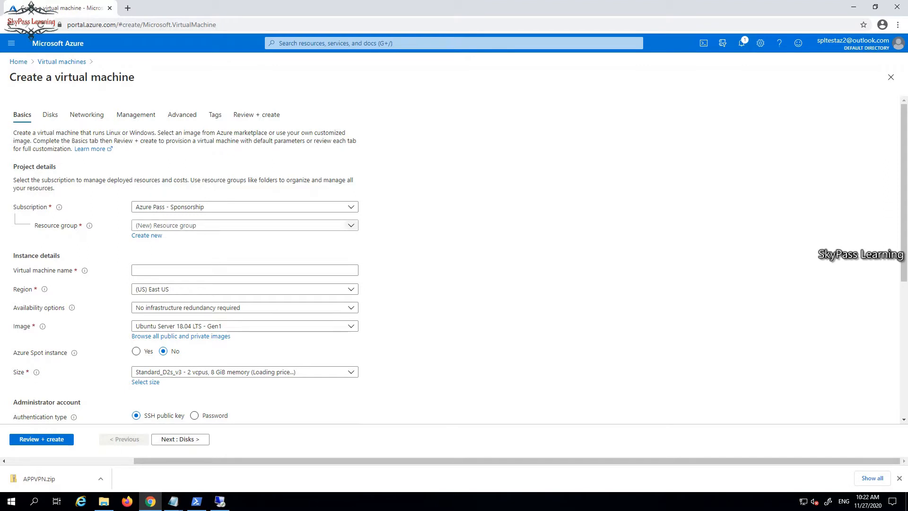
# Place the VM in resource group APPVPNRG and name it INTSITESVR1
pyautogui.click(244, 225)
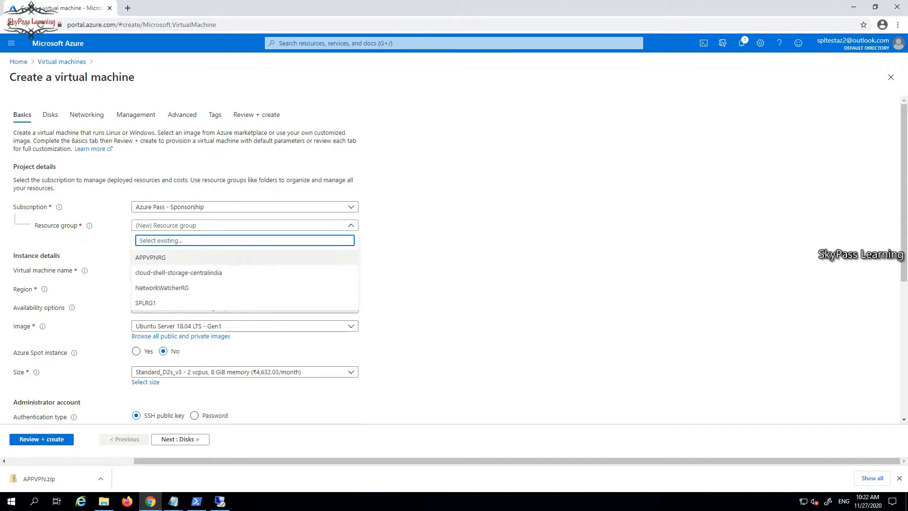
pyautogui.click(244, 257)
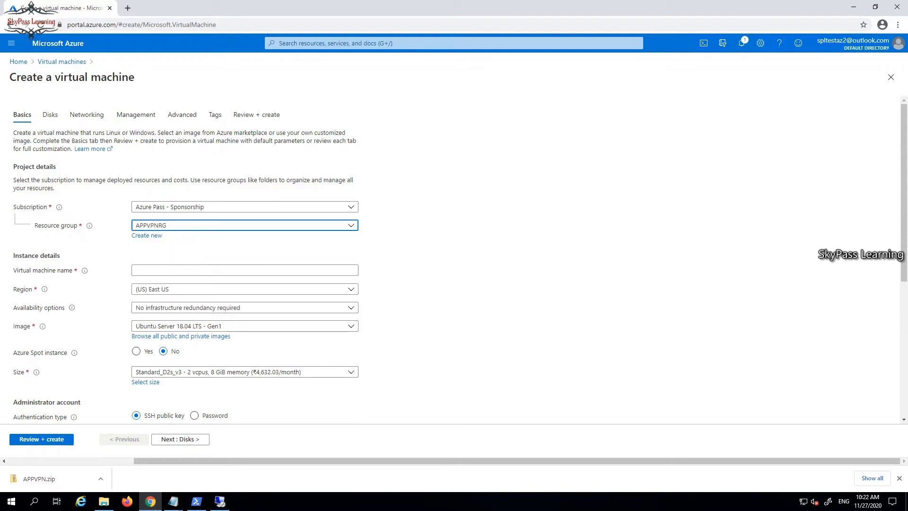
pyautogui.click(244, 270)
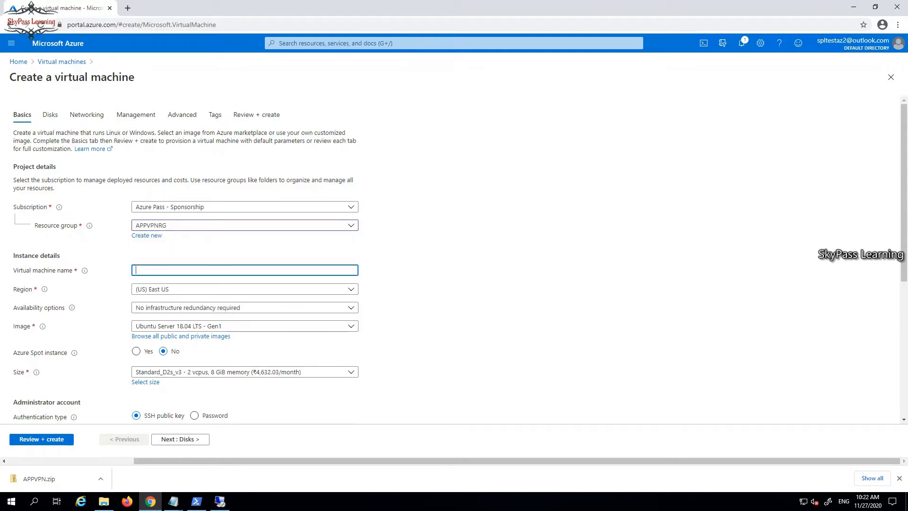
pyautogui.write('APP')
pyautogui.press('BackSpace')
pyautogui.press('BackSpace')
pyautogui.write('Int')
pyautogui.press('BackSpace')
pyautogui.press('BackSpace')
pyautogui.press('BackSpace')
pyautogui.write('INTSITESVR1')
# Choose Windows Server 2016 Datacenter as the VM image
pyautogui.click(245, 325)
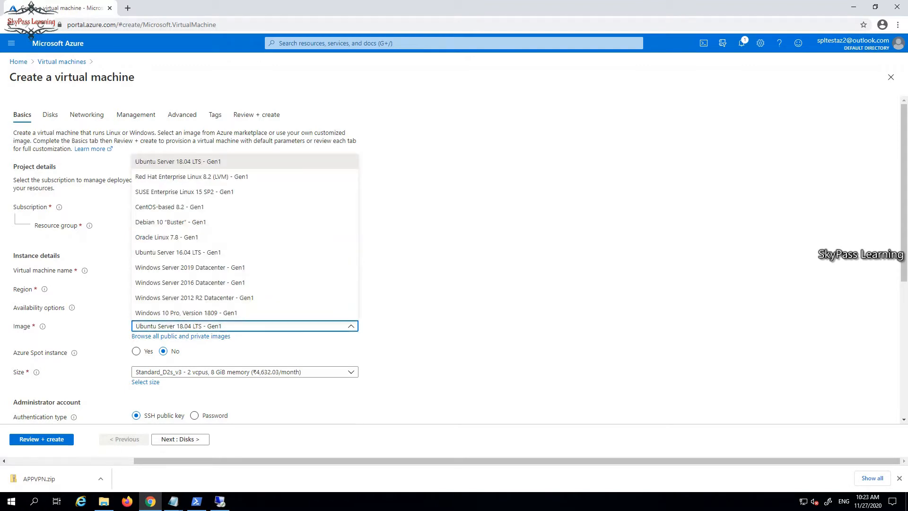
pyautogui.click(352, 282)
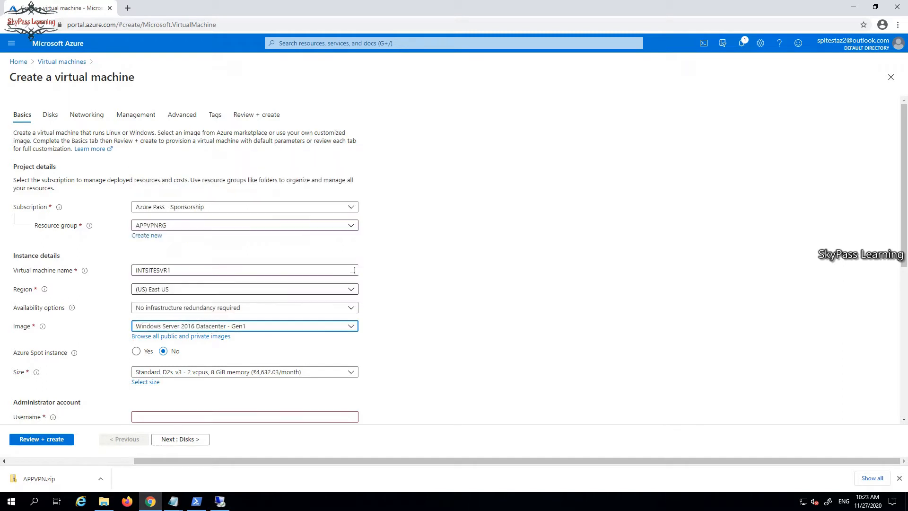
pyautogui.scroll(-2, 454, 260)
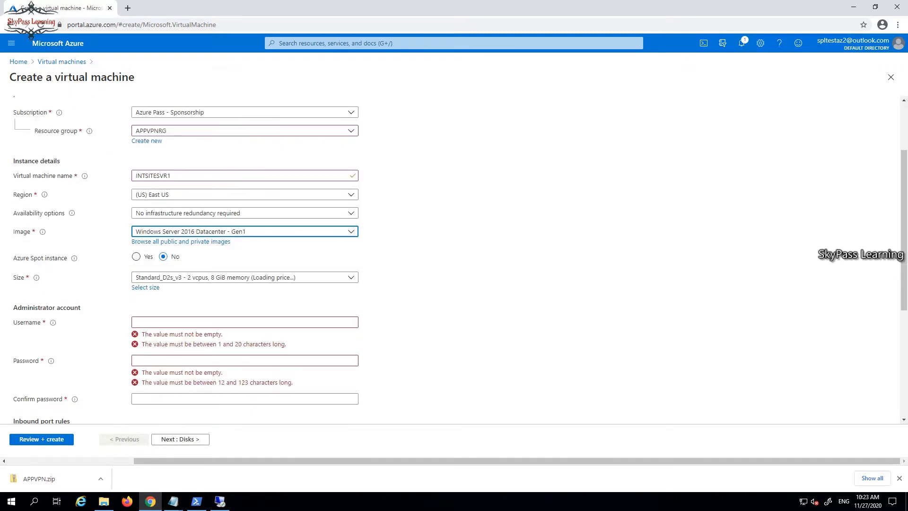
# Set administrator username spladmin with a confirmed password, then continue to the Disks tab
pyautogui.click(245, 322)
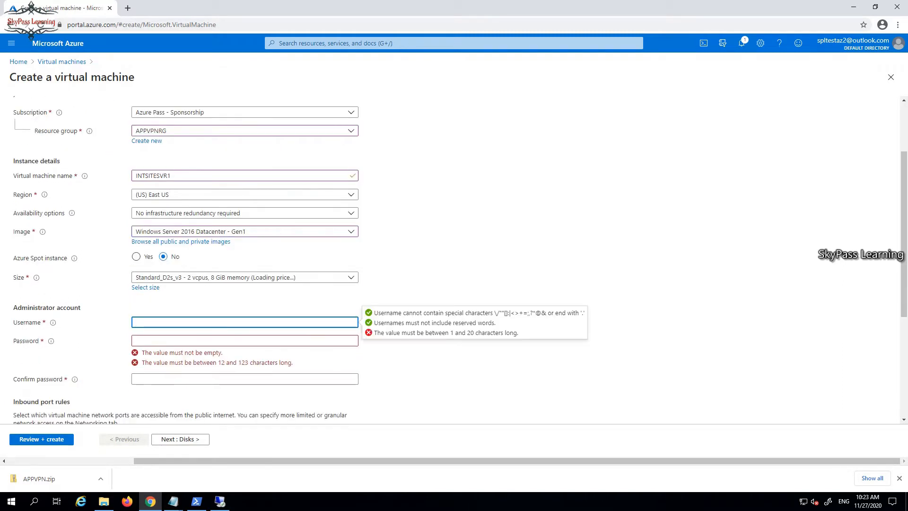
pyautogui.write('spladmin')
pyautogui.press('Tab')
pyautogui.write('P')
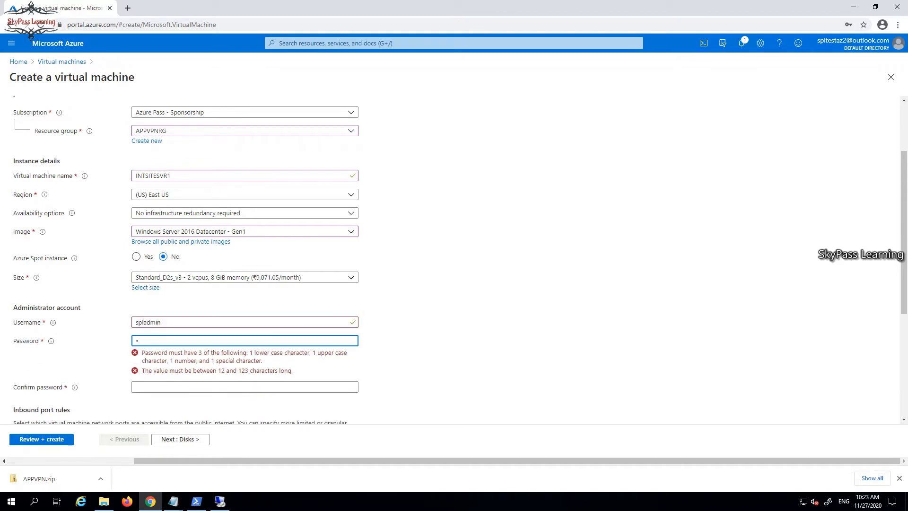
pyautogui.write('as•••••••••')
pyautogui.press('Tab')
pyautogui.write('•••••••')
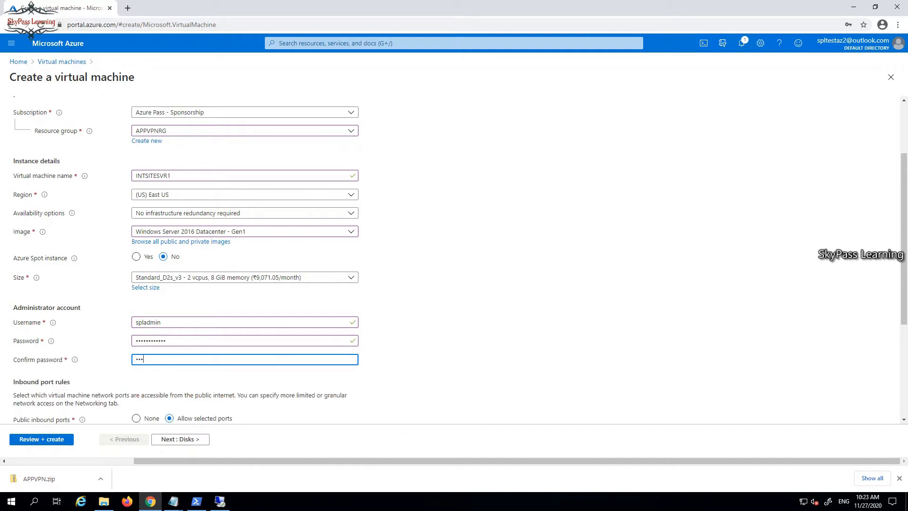
pyautogui.write('••••')
pyautogui.scroll(-2, 454, 260)
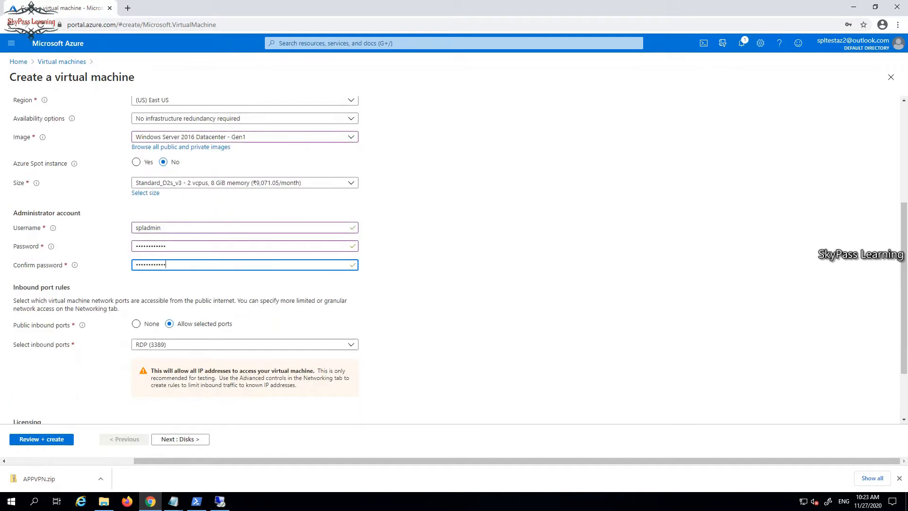
pyautogui.scroll(-2, 454, 260)
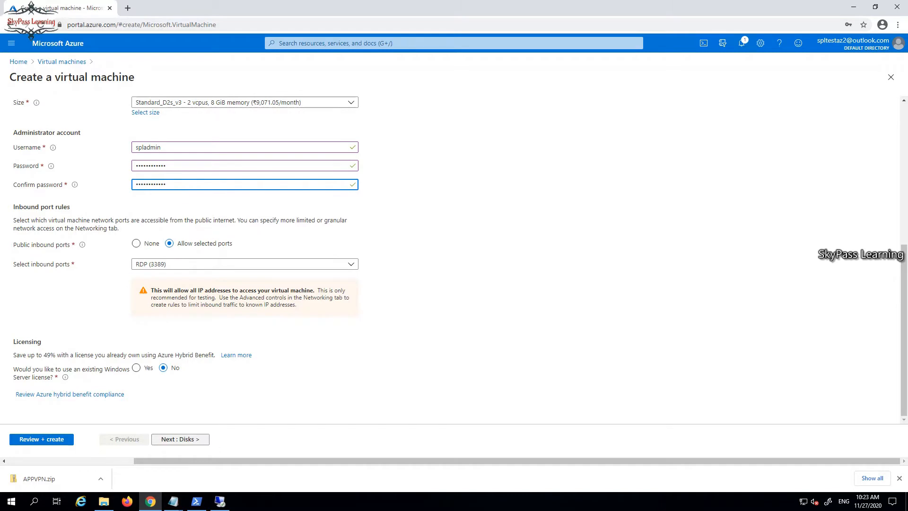
pyautogui.click(179, 439)
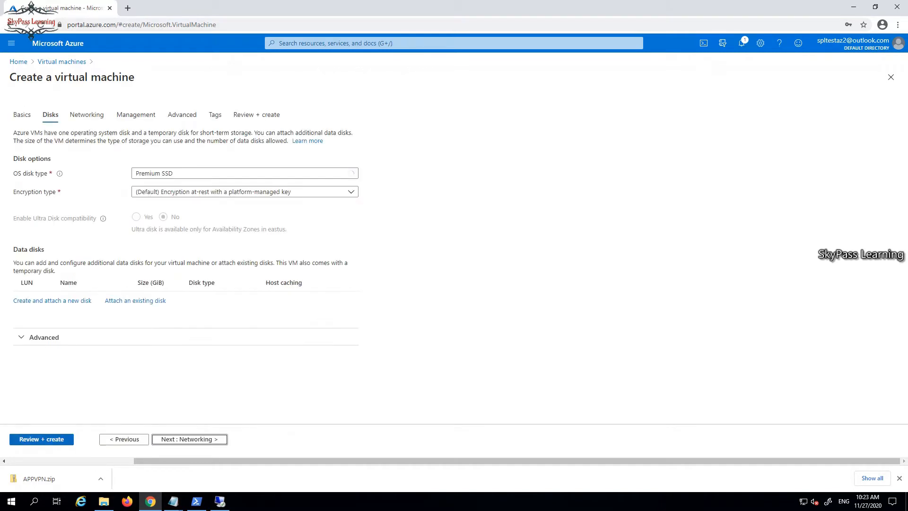
# Review and create INTSITESVR1, then open the deployed VM's overview page
pyautogui.click(42, 439)
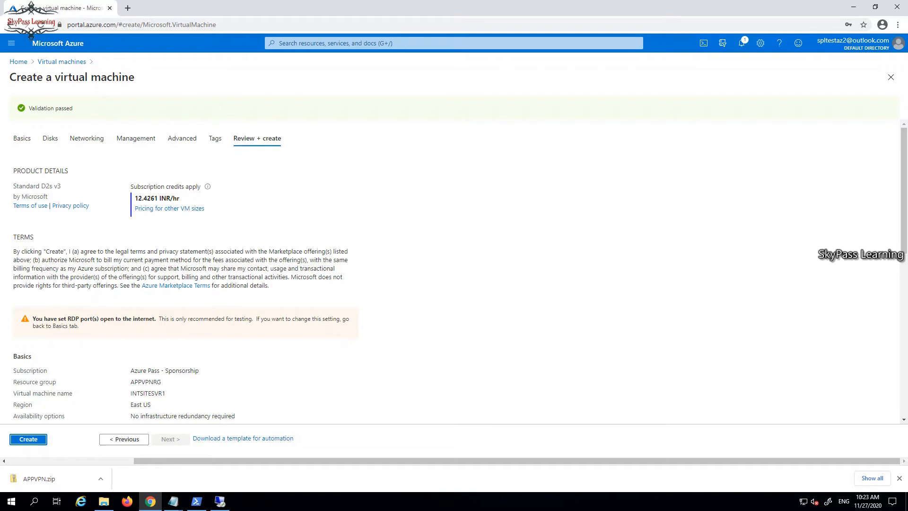
pyautogui.scroll(-5, 454, 272)
pyautogui.click(29, 439)
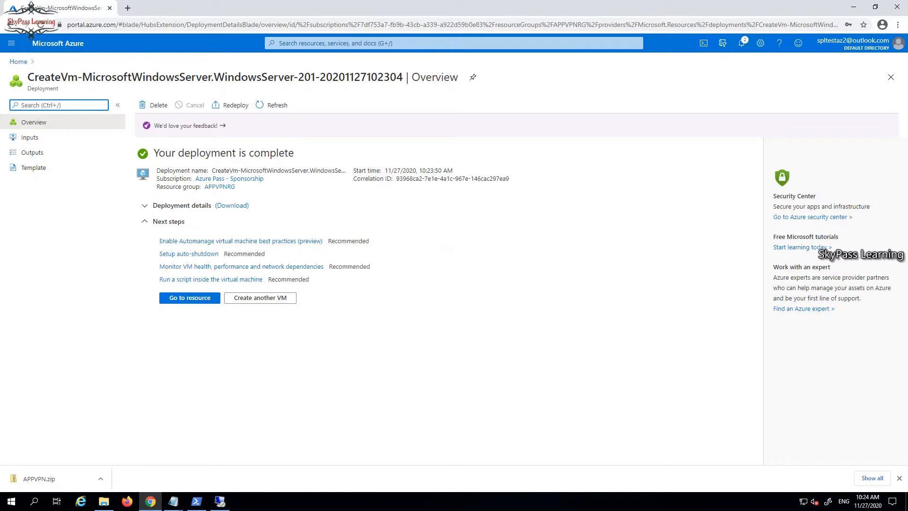
pyautogui.click(189, 297)
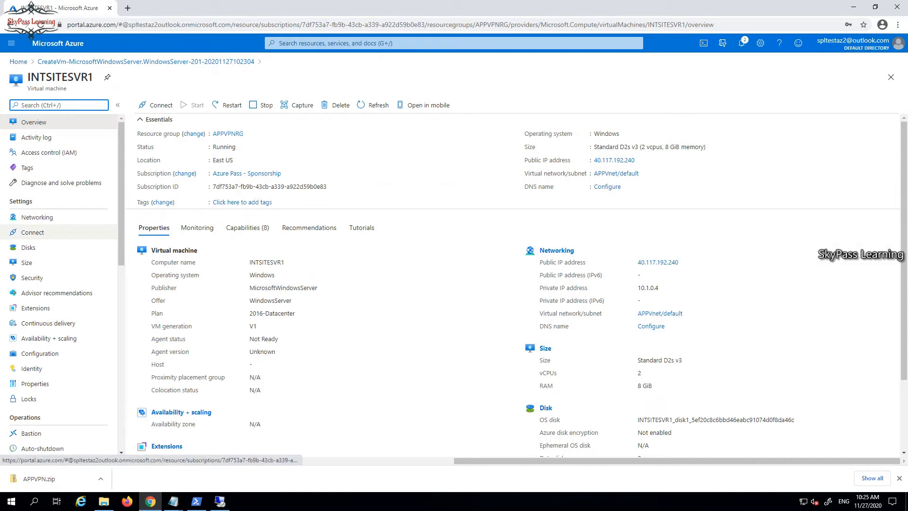
# Download INTSITESVR1.rdp from the VM's Connect page and open it
pyautogui.click(33, 232)
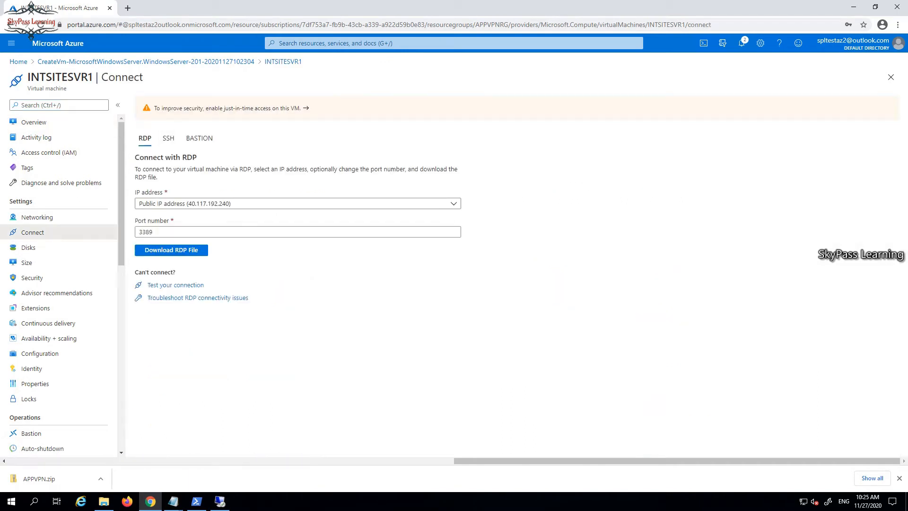
pyautogui.click(171, 250)
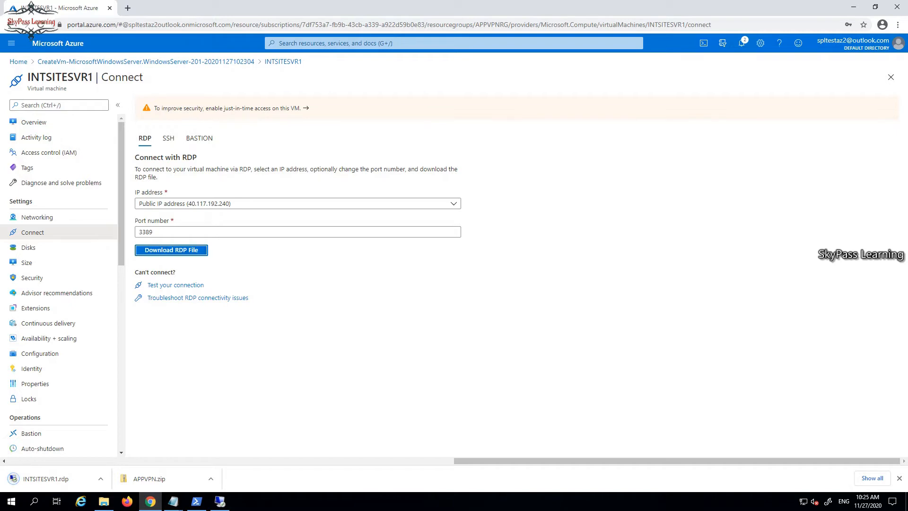
pyautogui.click(46, 478)
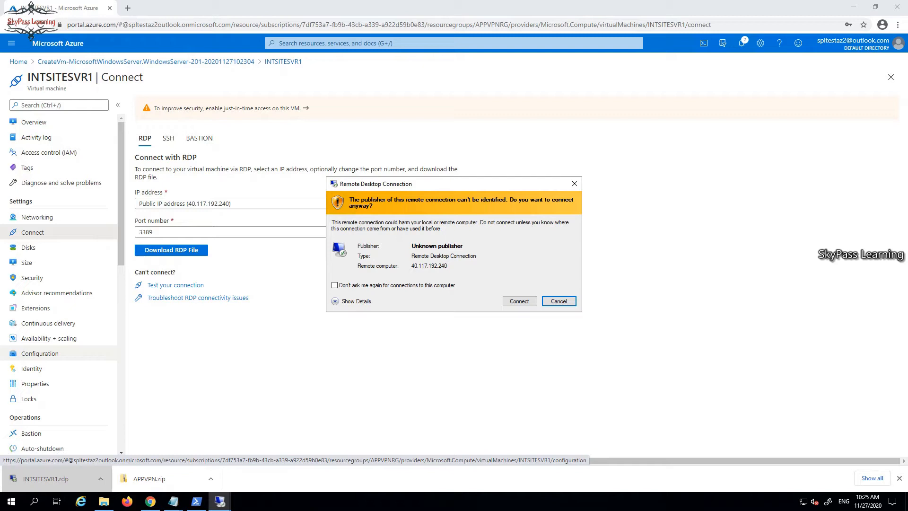
# Sign in to 40.117.192.240 as .\spladmin, accepting the certificate warning, then return to Azure home
pyautogui.click(519, 301)
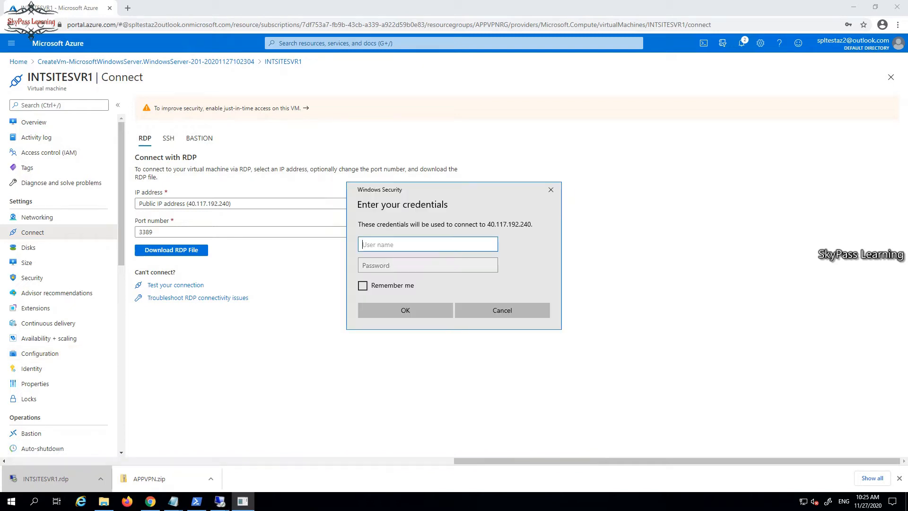
pyautogui.write('.\\')
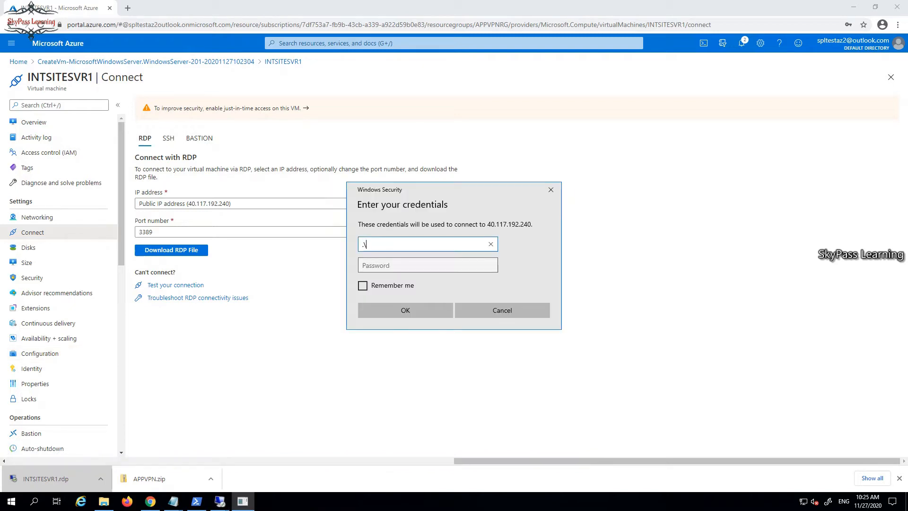
pyautogui.write('spladmin')
pyautogui.press('Tab')
pyautogui.write('***')
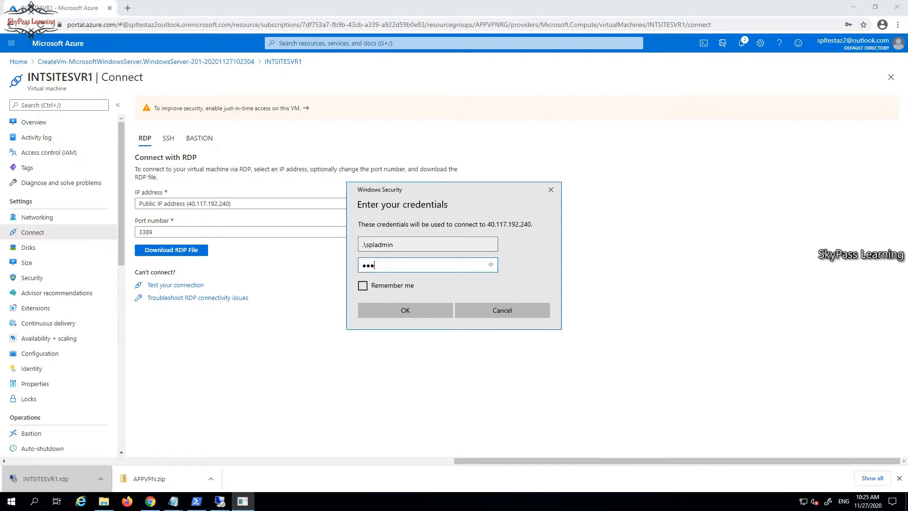
pyautogui.write('*********')
pyautogui.press('Return')
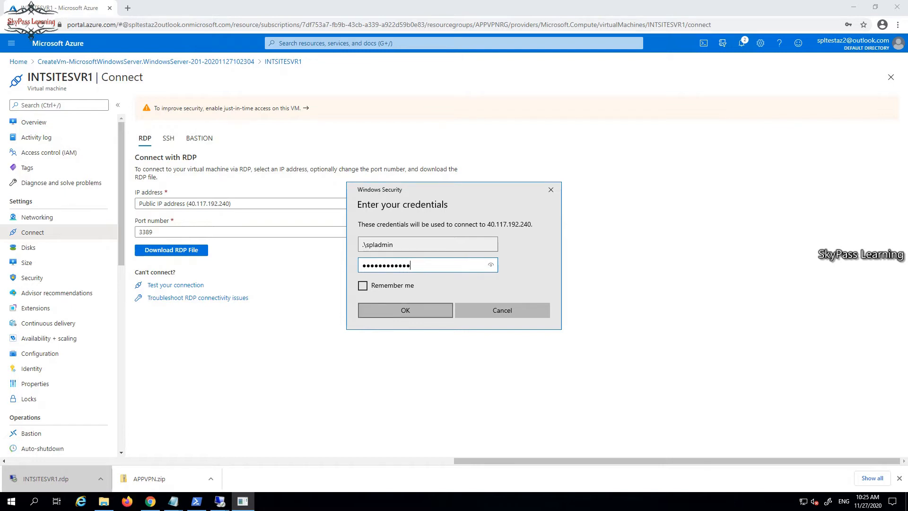
pyautogui.press('Left')
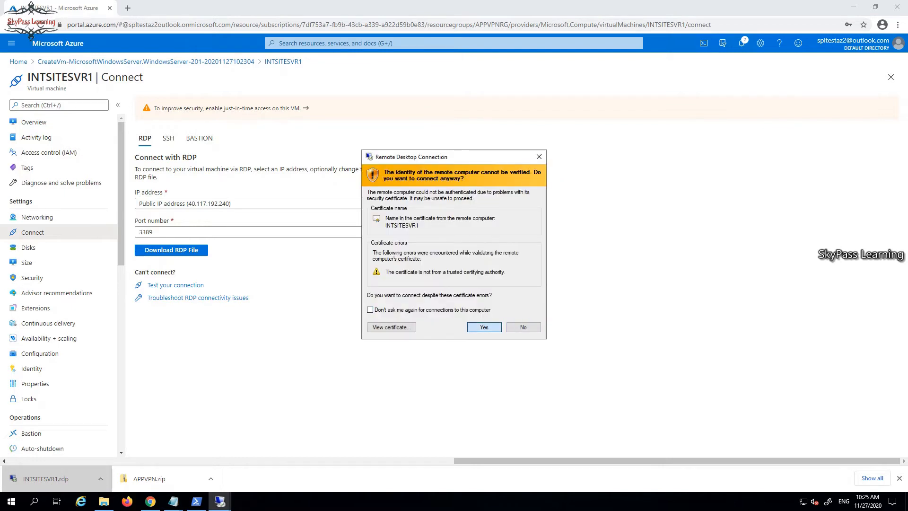
pyautogui.press('Return')
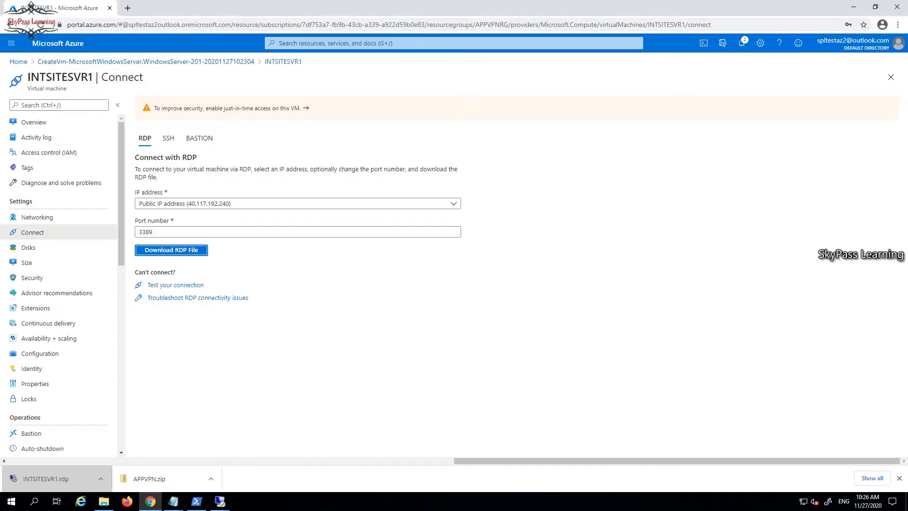
pyautogui.click(19, 61)
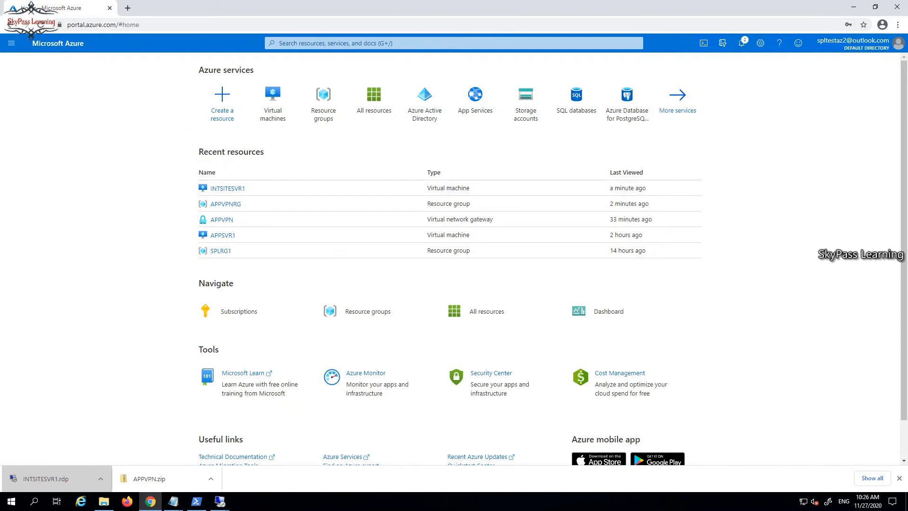
# Open the Virtual machines list to confirm INTSITESVR1 is running
pyautogui.click(274, 103)
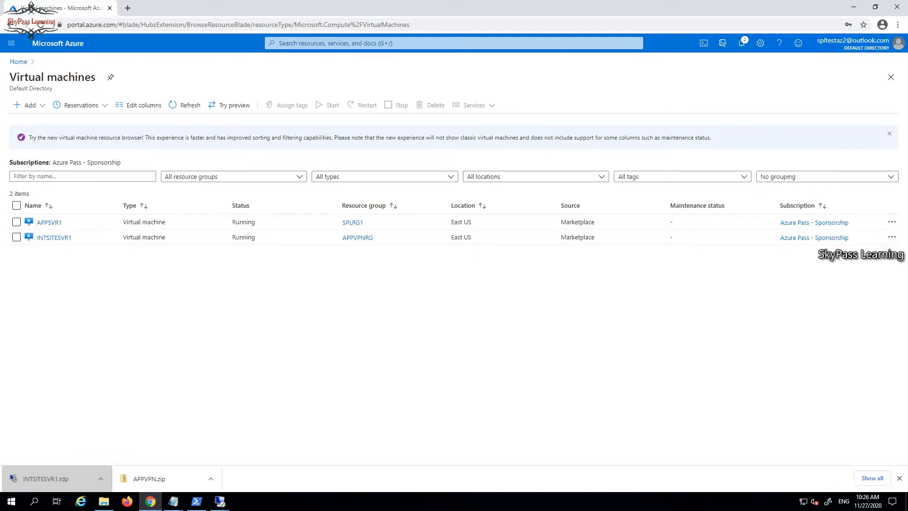
pyautogui.moveTo(220, 501)
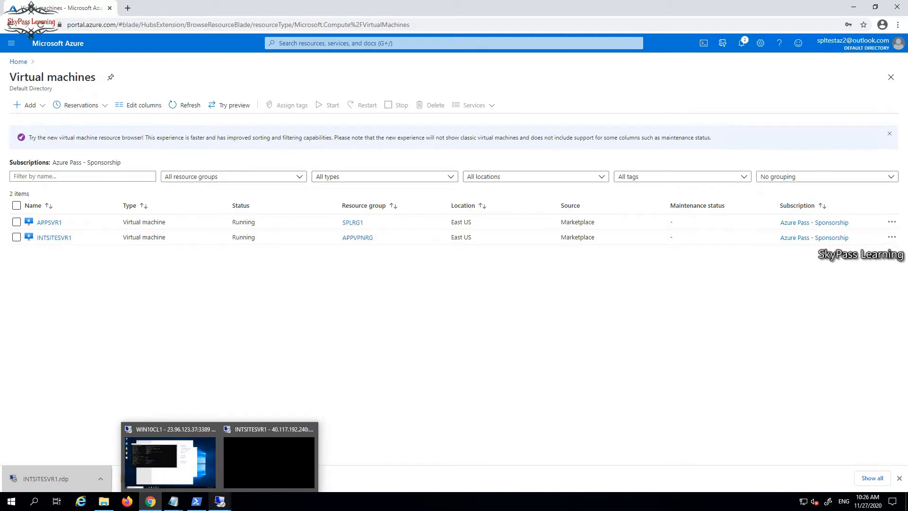
pyautogui.moveTo(269, 461)
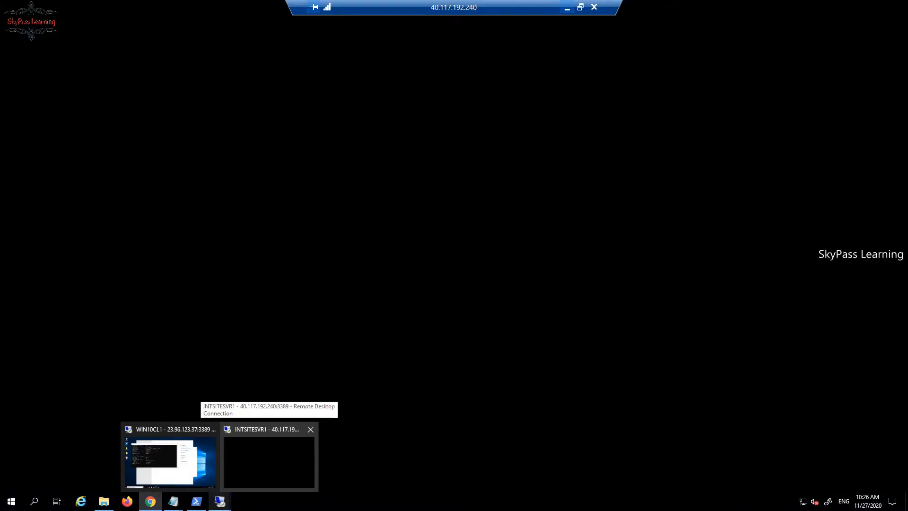
# View the WIN10CL1 remote session, minimize it, and return to the INTSITESVR1 session
pyautogui.click(268, 461)
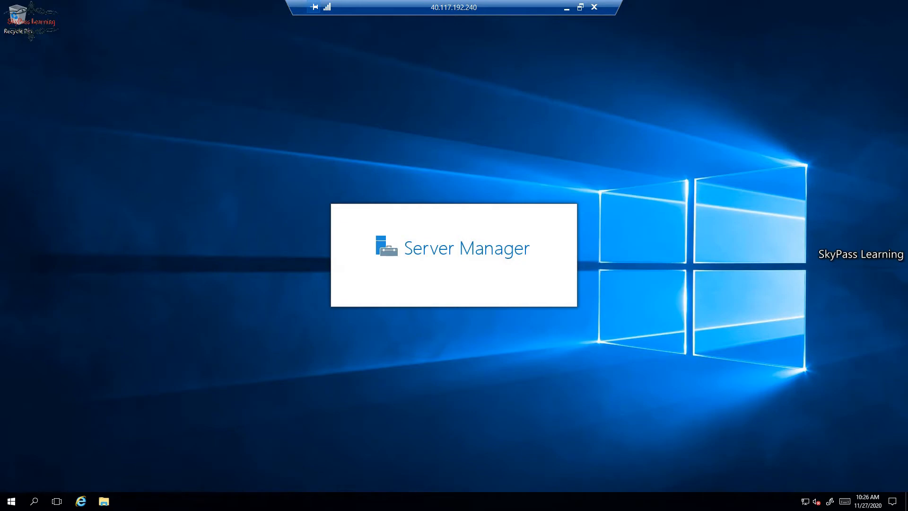
pyautogui.click(567, 7)
pyautogui.click(219, 502)
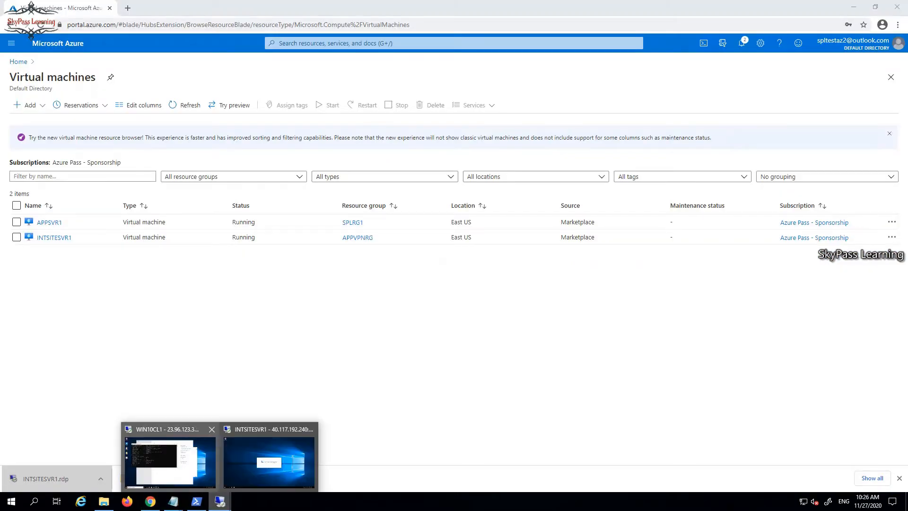
pyautogui.click(170, 461)
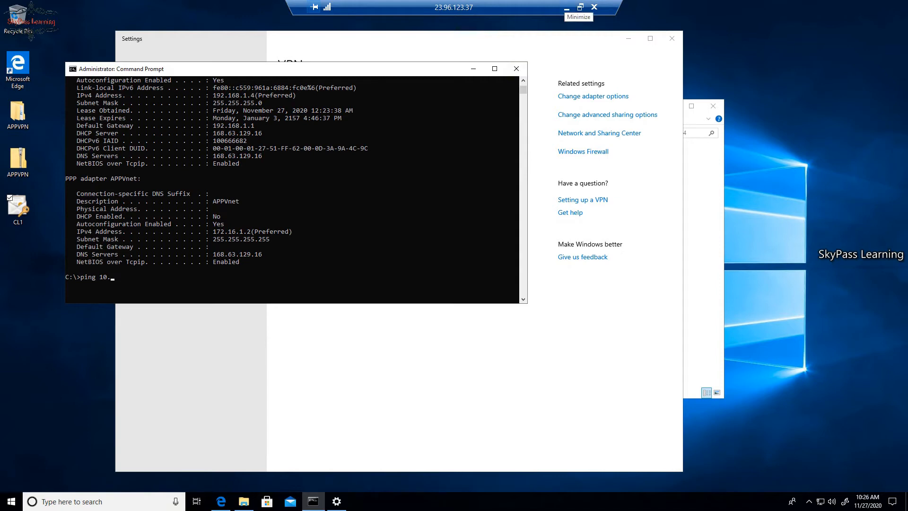
pyautogui.click(567, 8)
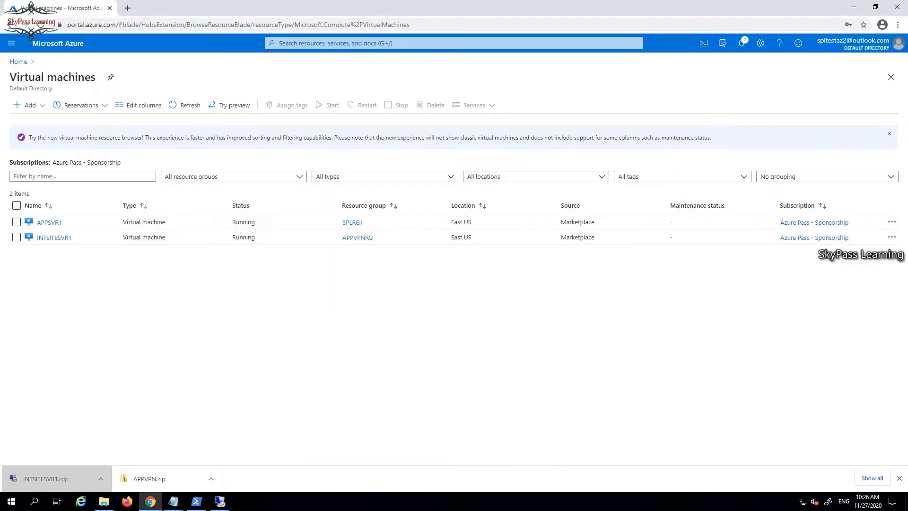
pyautogui.moveTo(220, 501)
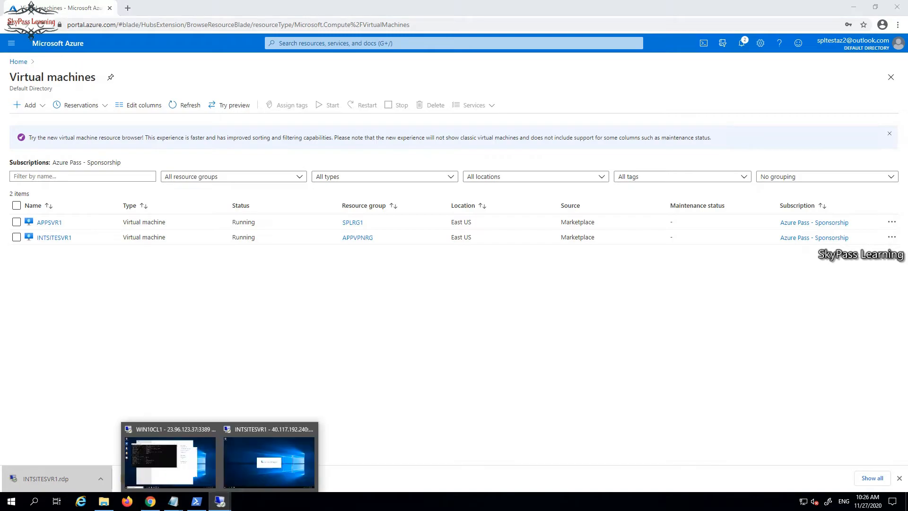
pyautogui.click(271, 456)
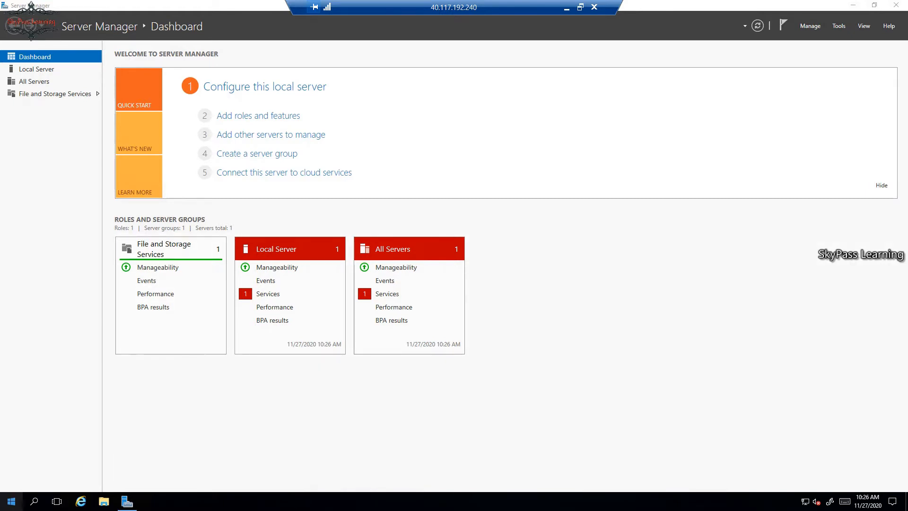
# Search the Start menu for Notepad and launch it on INTSITESVR1
pyautogui.press('super')
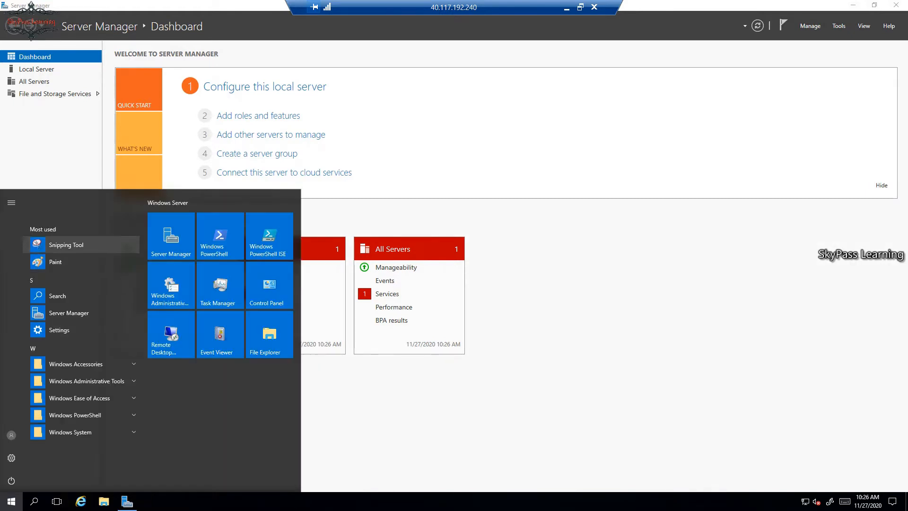
pyautogui.write('c')
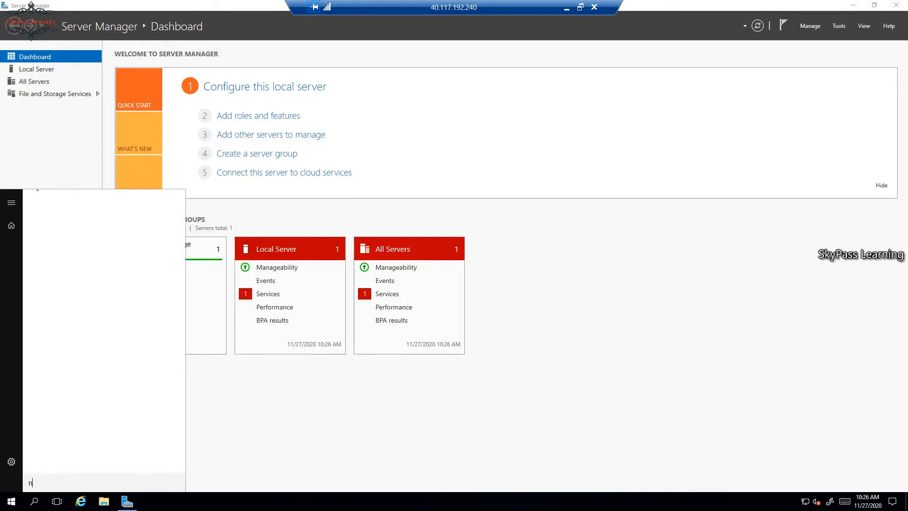
pyautogui.write('ote')
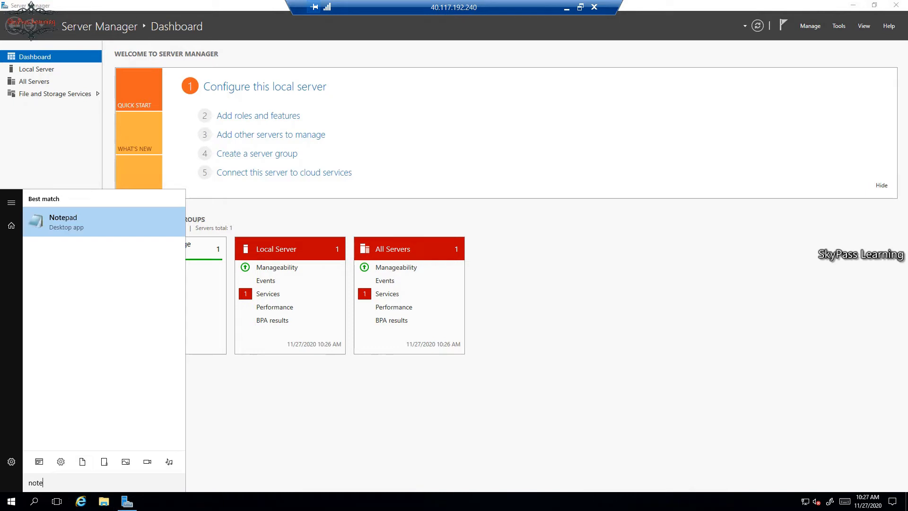
pyautogui.press('Return')
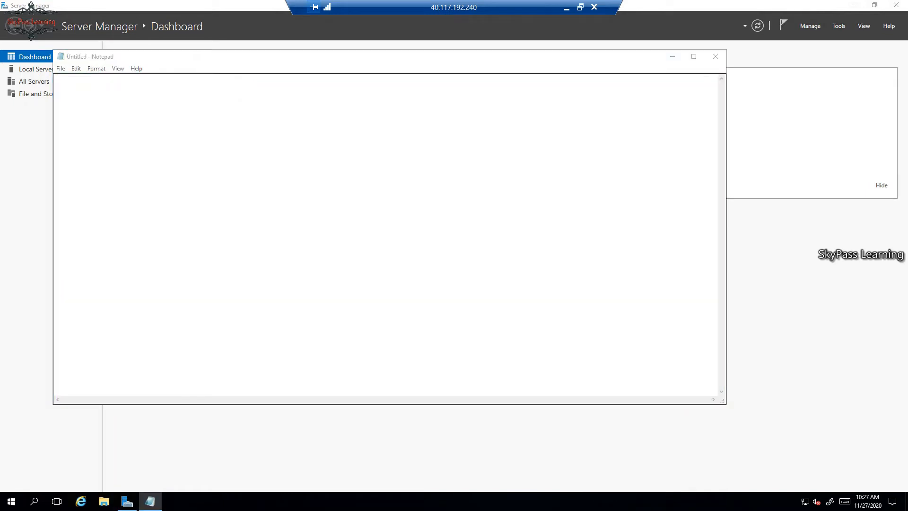
# Make a new folder named SITEDATA on Windows (C:) and open it
pyautogui.press('super+e')
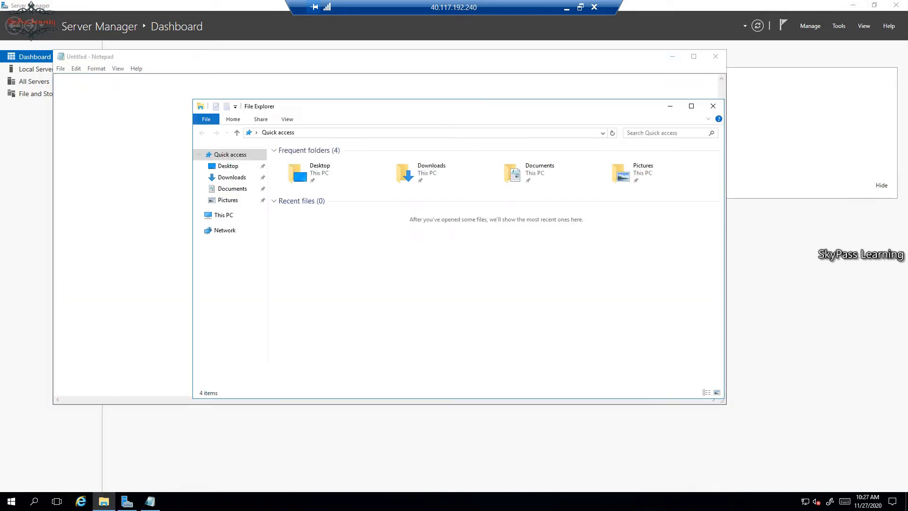
pyautogui.click(223, 215)
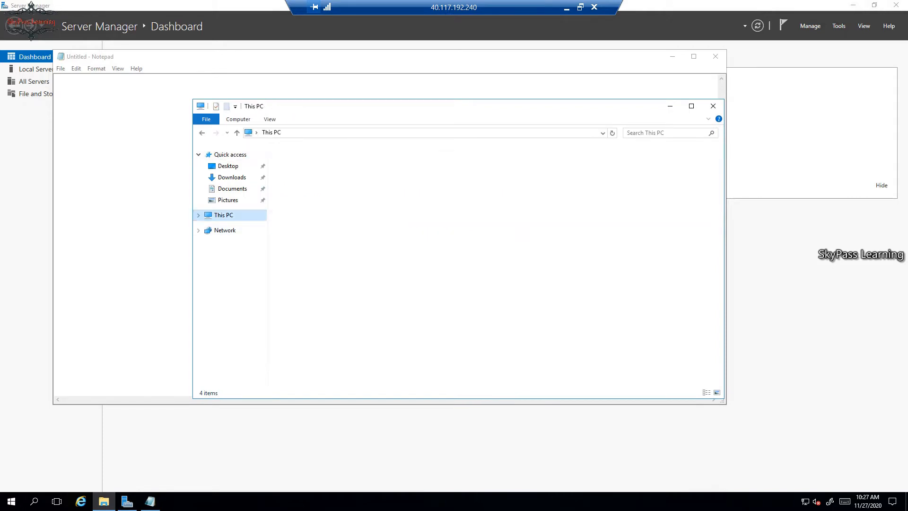
pyautogui.doubleClick(302, 235)
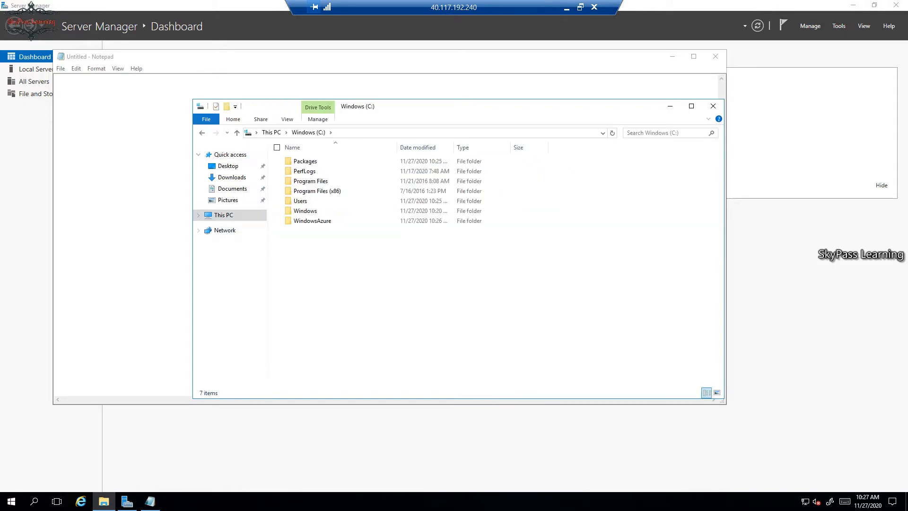
pyautogui.hotkey('ctrl', 'shift', 'n')
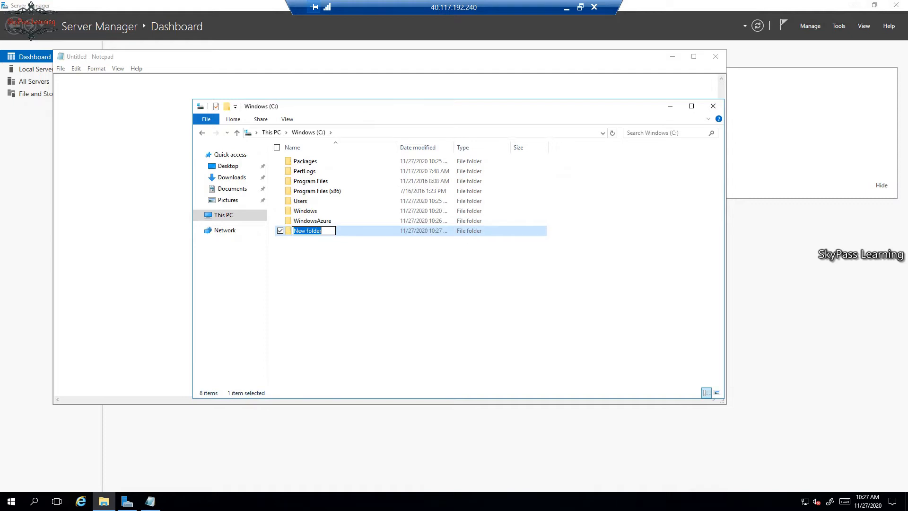
pyautogui.write('SITEDATA')
pyautogui.press('Return')
pyautogui.press('Return')
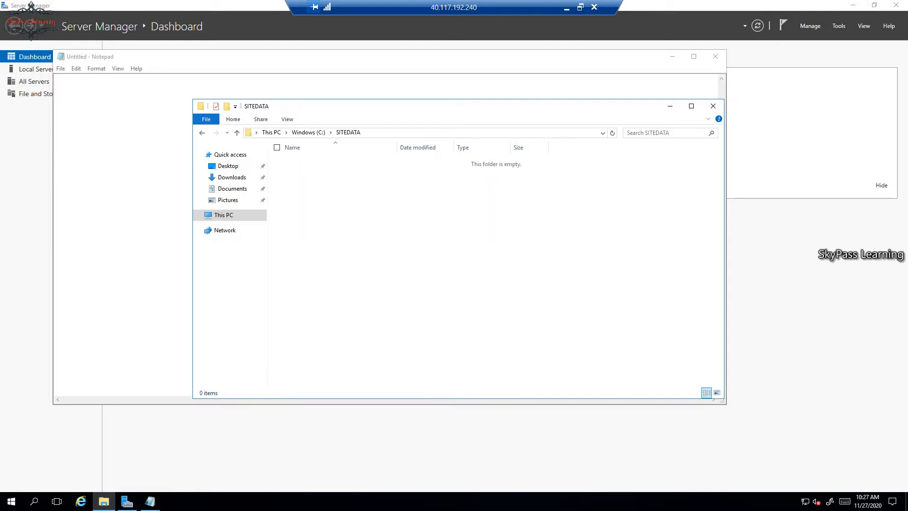
# Start Save As in Notepad, keeping Text Documents type, and browse to C:\SITEDATA
pyautogui.click(60, 68)
pyautogui.click(29, 100)
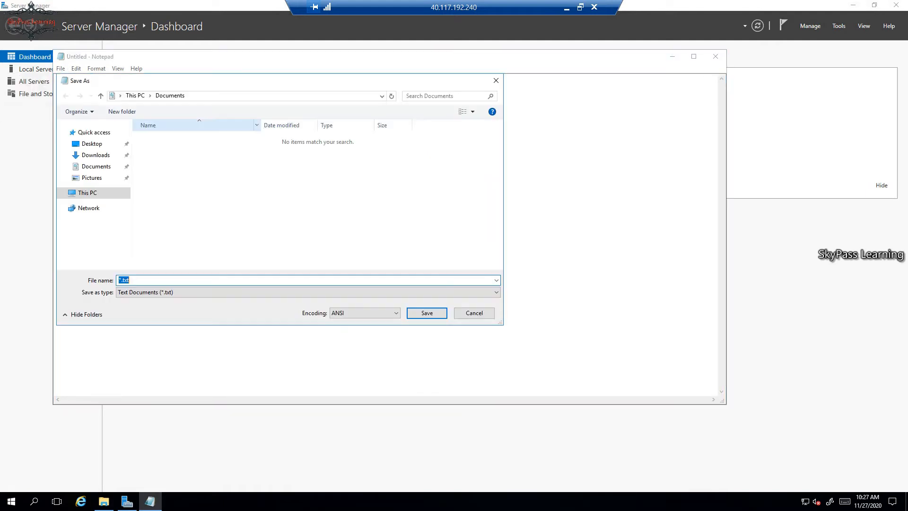
pyautogui.click(189, 293)
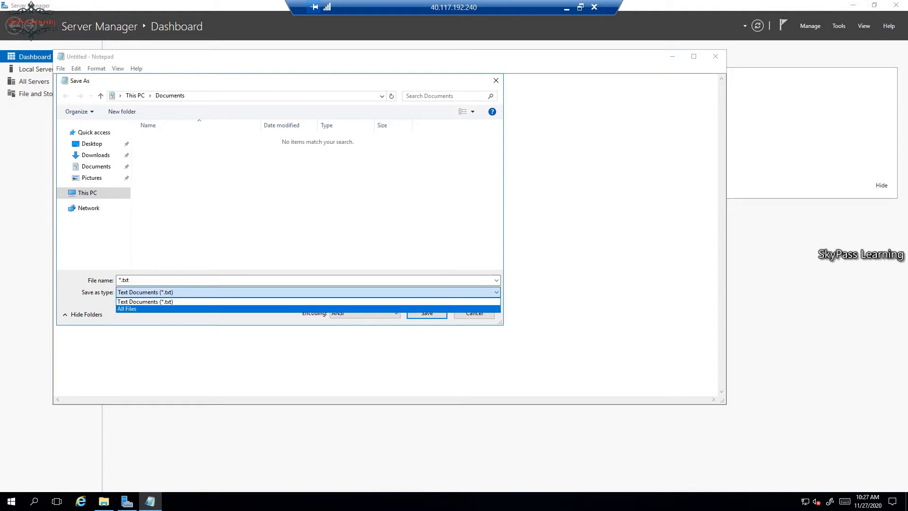
pyautogui.click(179, 301)
pyautogui.click(87, 192)
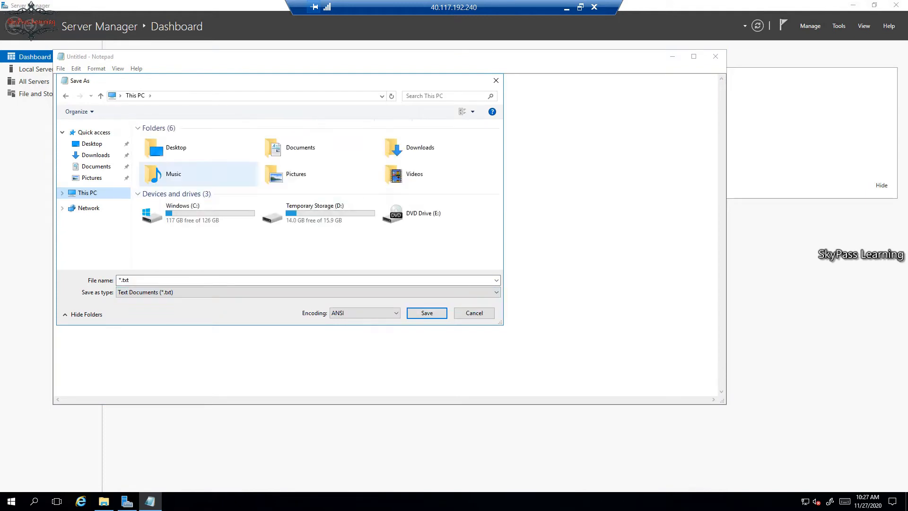
pyautogui.doubleClick(170, 211)
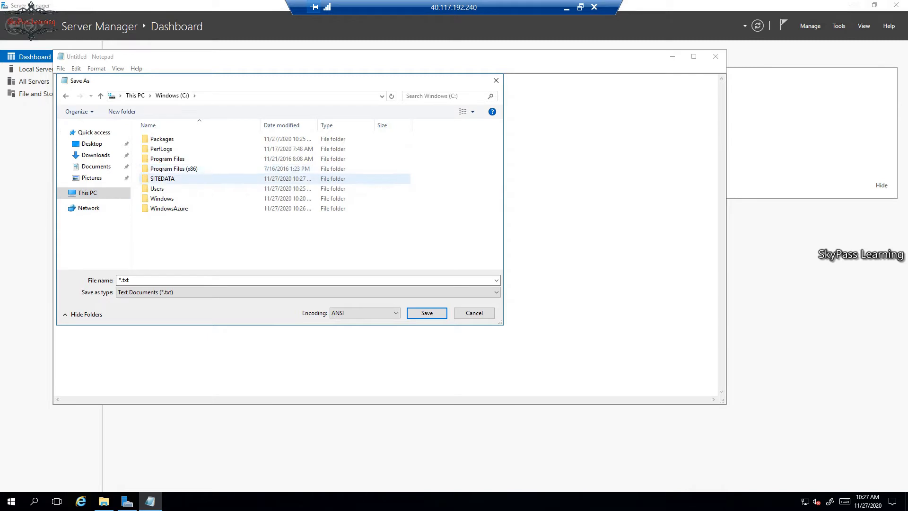
pyautogui.doubleClick(162, 178)
# Save the document with the quoted file name "index.htm"
pyautogui.doubleClick(126, 280)
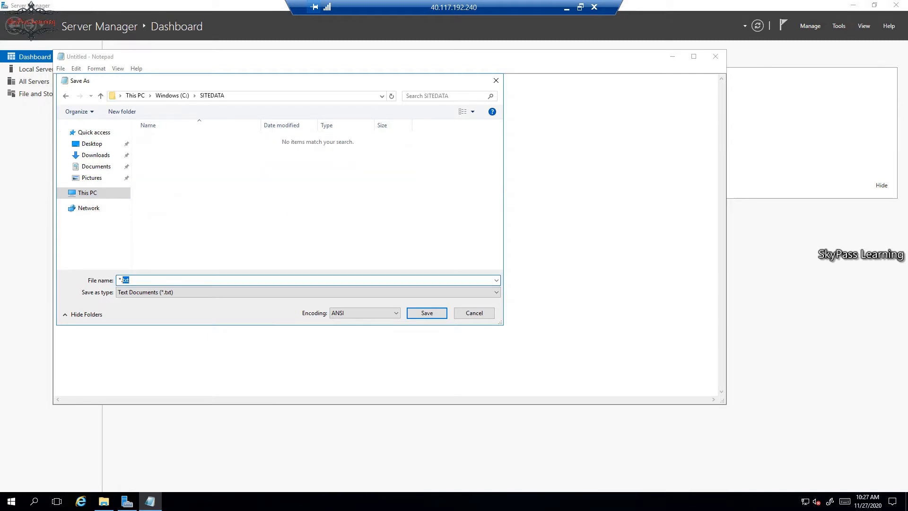
pyautogui.click(137, 280)
pyautogui.hotkey('ctrl', 'a')
pyautogui.write('index')
pyautogui.write('.ht')
pyautogui.write('l')
pyautogui.press('BackSpace')
pyautogui.write('m"')
pyautogui.write('"')
pyautogui.press('Tab')
pyautogui.press('Tab')
pyautogui.press('Tab')
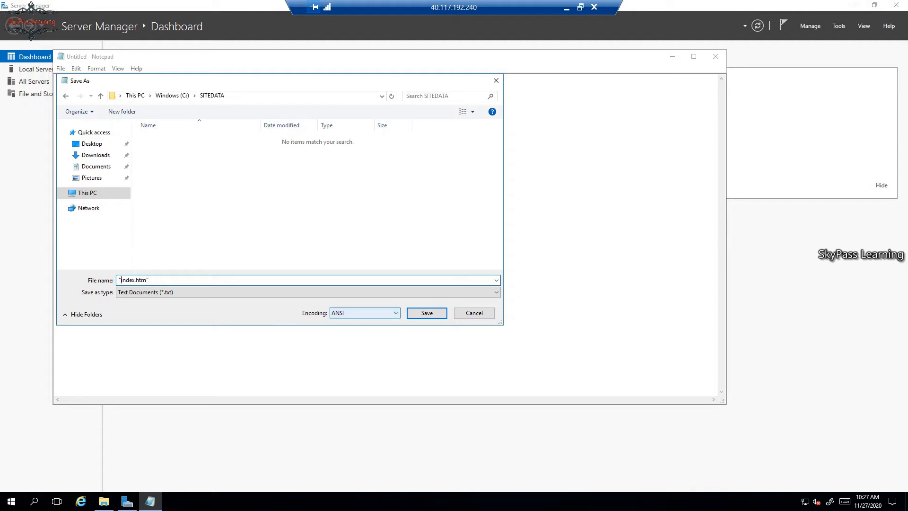
pyautogui.press('Return')
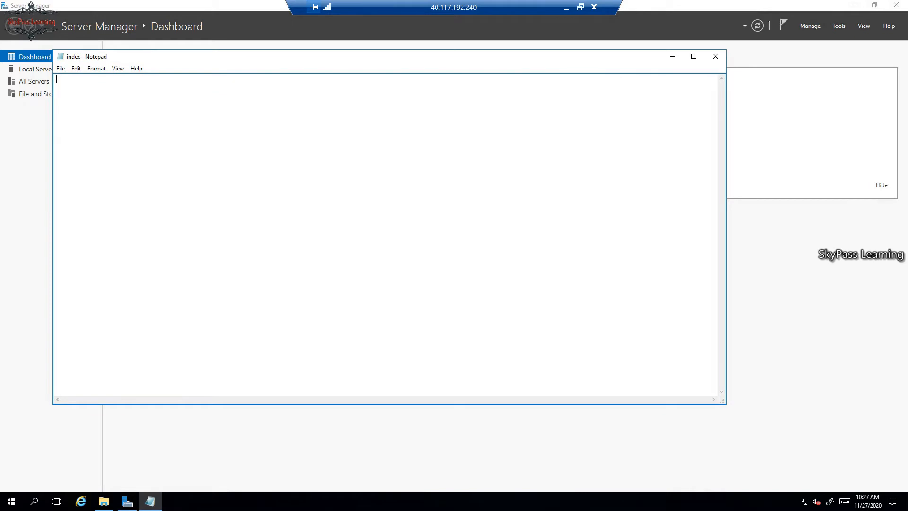
# Type <html><Body><H1> TEST SITE</body></html> into the index file in Notepad
pyautogui.write('<>')
pyautogui.write('hjtml')
pyautogui.press('BackSpace')
pyautogui.write('<Body><H1> TEST SITE<')
pyautogui.press('BackSpace')
pyautogui.write('<>/body>')
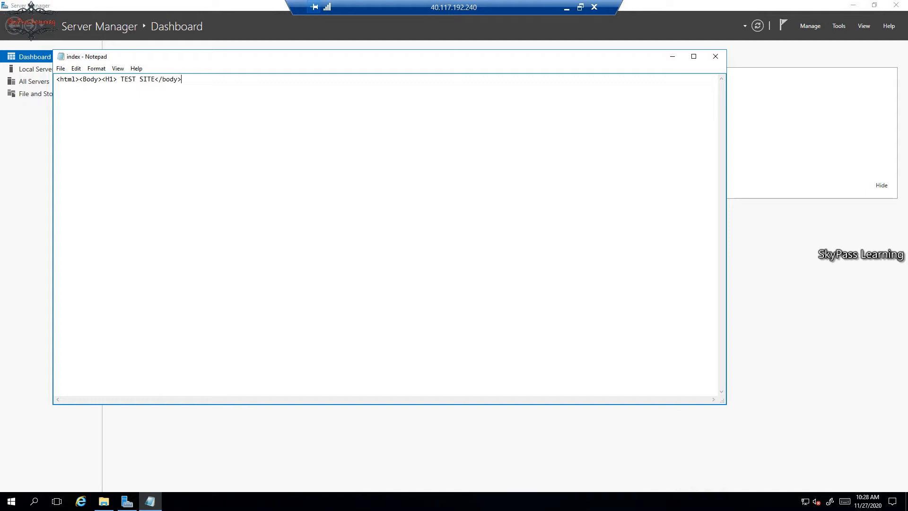
pyautogui.write('<>/html>')
# Save the index file and view it in the SITEDATA folder
pyautogui.click(61, 68)
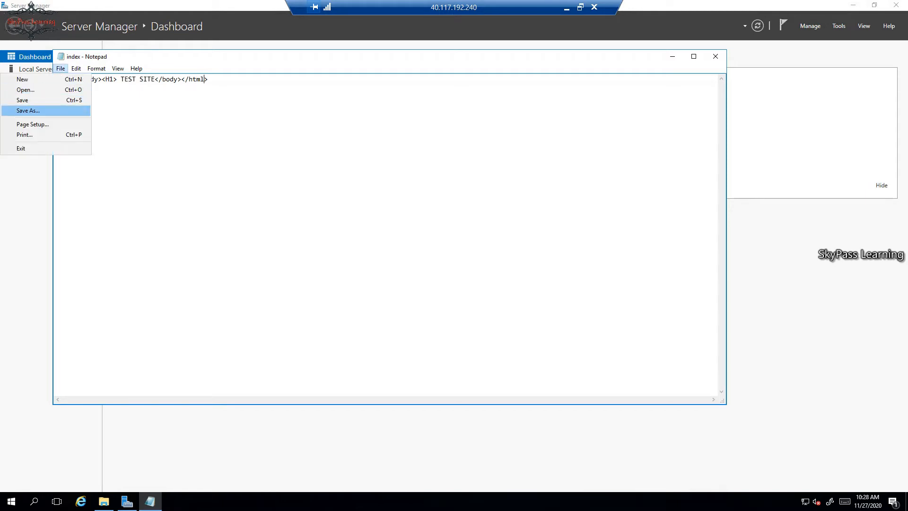
pyautogui.click(29, 99)
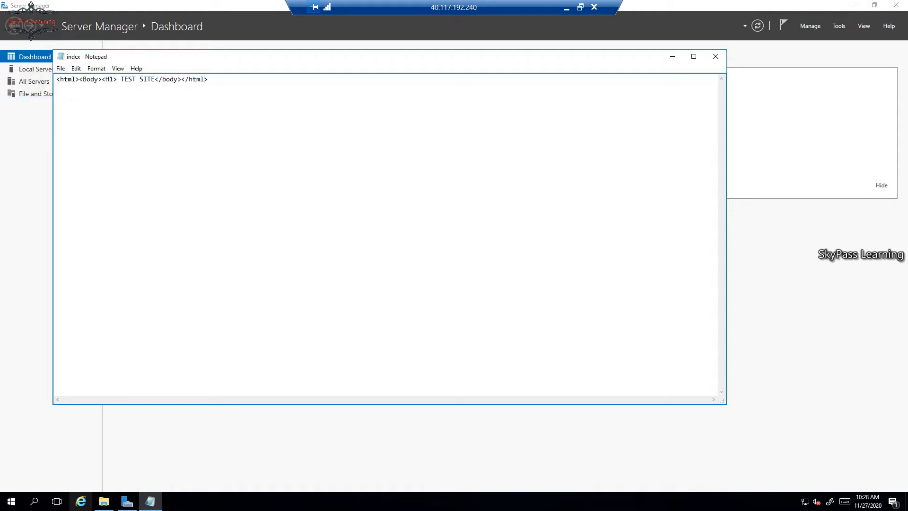
pyautogui.click(103, 501)
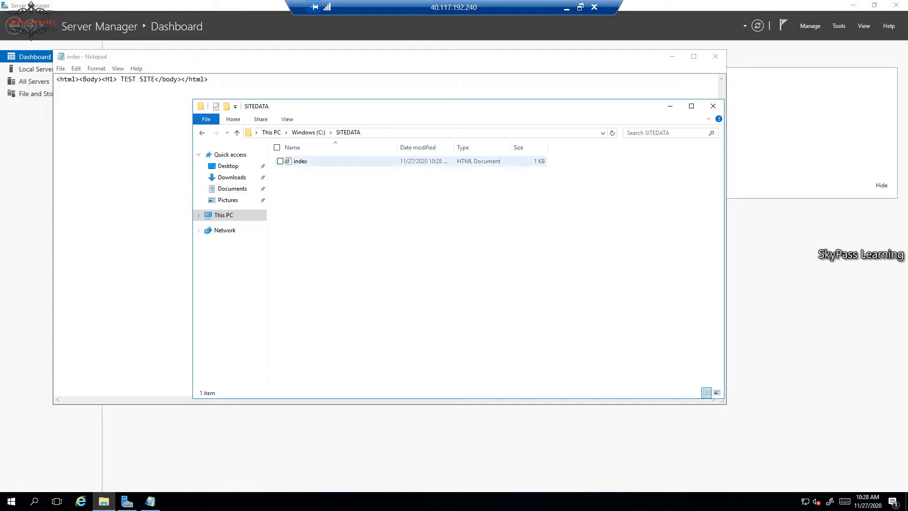
# Open index.htm in Internet Explorer, accepting first-run settings and dismissing the blocked-content warning
pyautogui.click(300, 161)
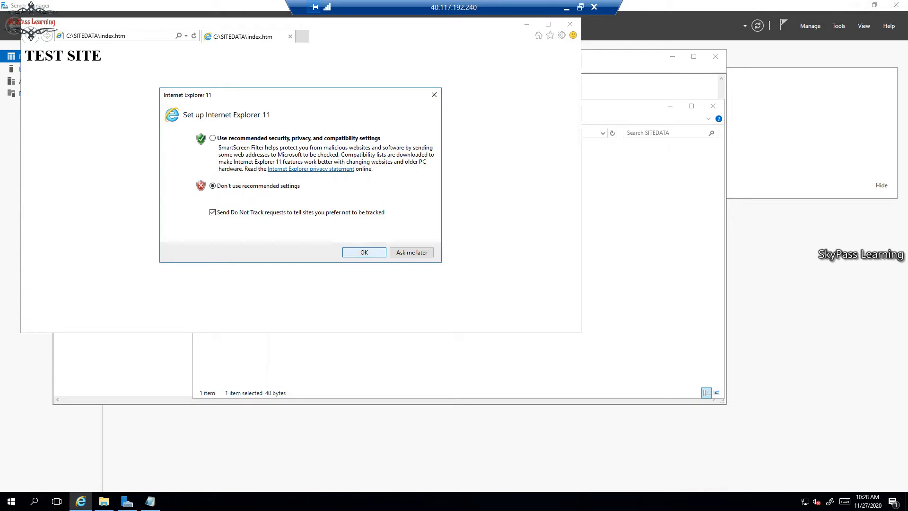
pyautogui.click(364, 252)
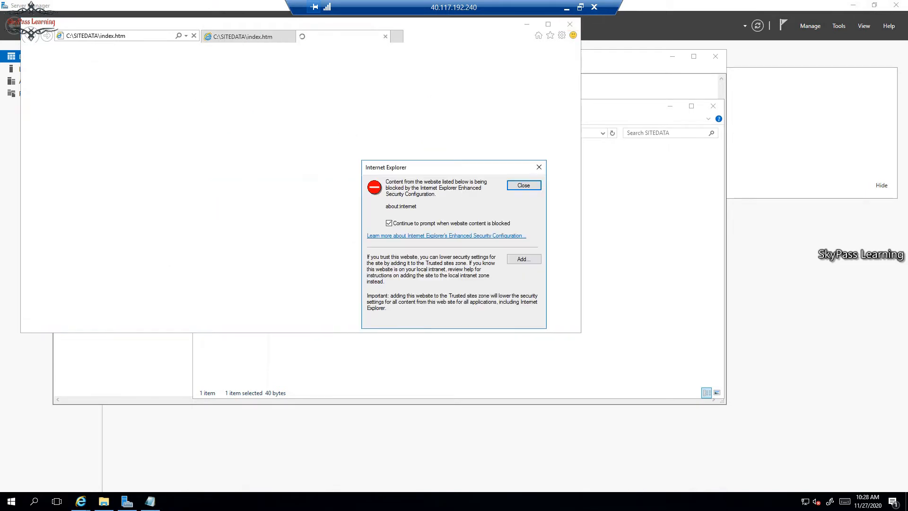
pyautogui.press('Return')
# Close Internet Explorer with all its tabs and return to Server Manager
pyautogui.click(569, 24)
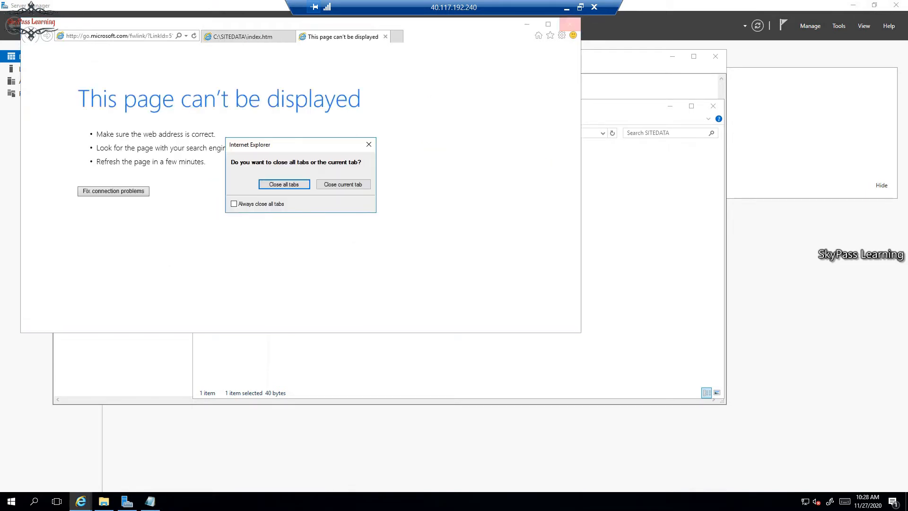
pyautogui.click(284, 184)
pyautogui.click(127, 501)
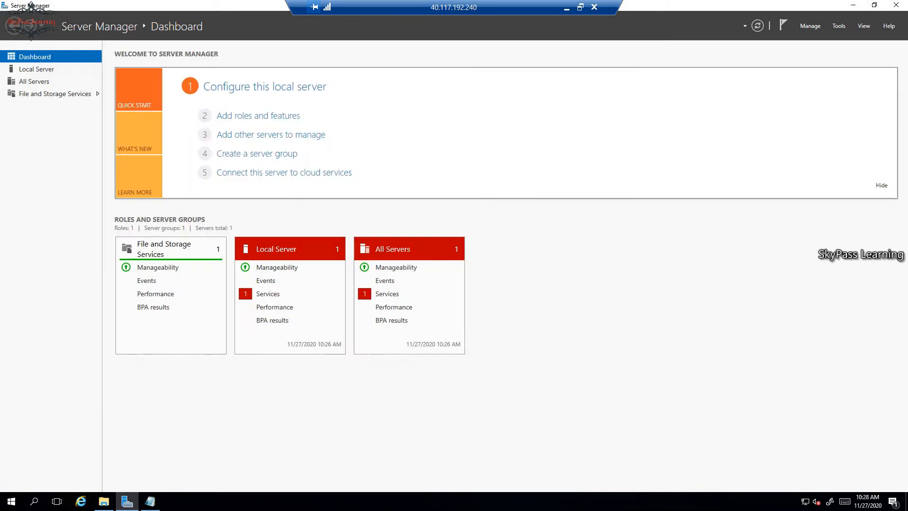
# Start Add Roles and Features for INTSITESVR1 and select Web Server (IIS) with its management tools
pyautogui.click(258, 116)
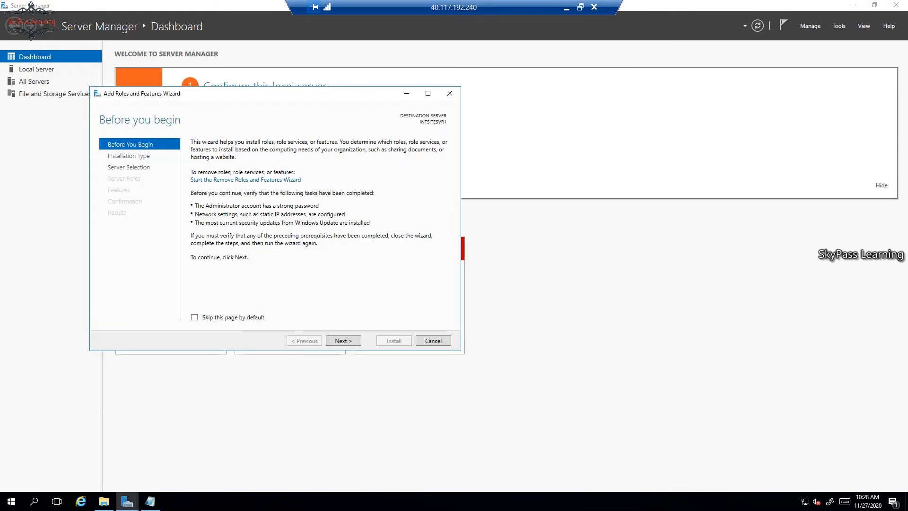
pyautogui.click(344, 341)
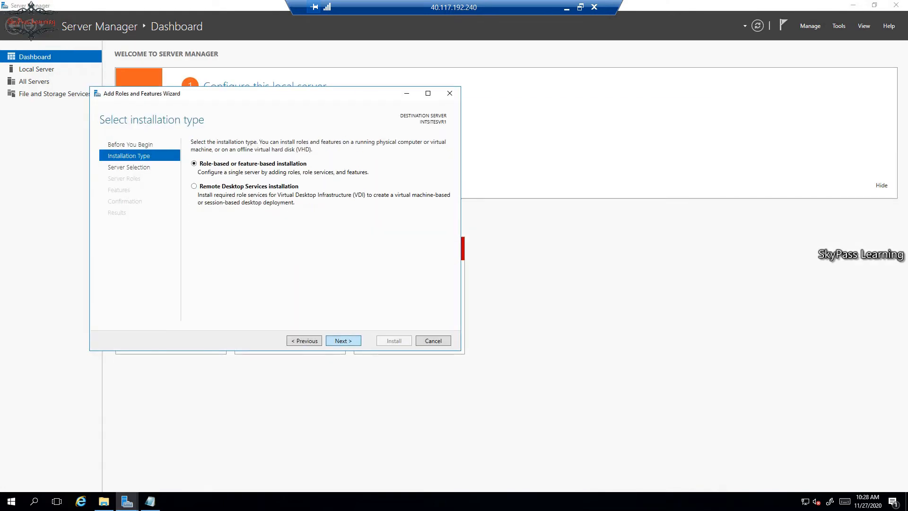
pyautogui.click(343, 340)
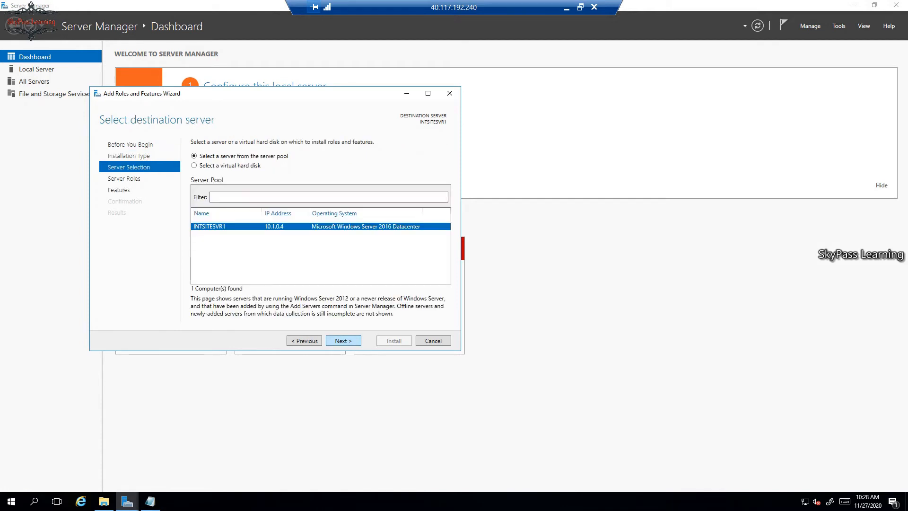
pyautogui.click(343, 340)
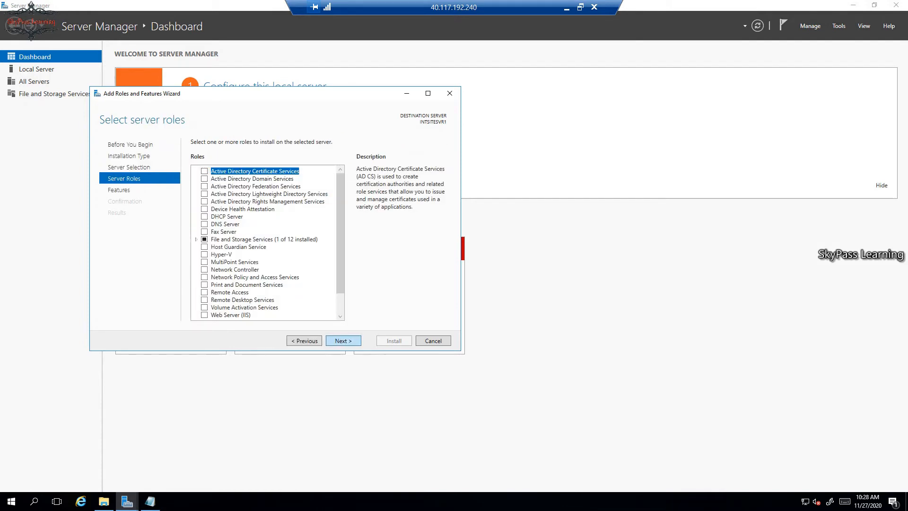
pyautogui.moveTo(340, 257); pyautogui.dragTo(341, 284)
pyautogui.click(204, 291)
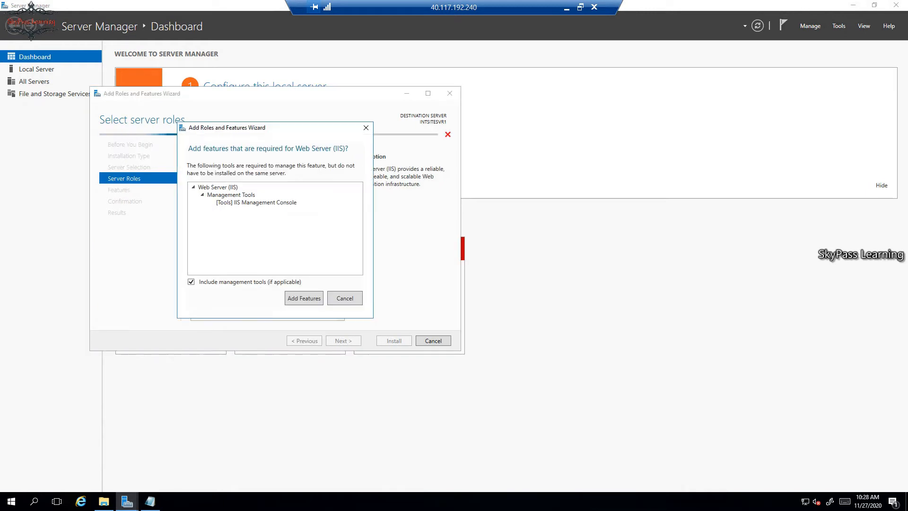
pyautogui.click(302, 298)
# Accept the default features and role services, install Web Server (IIS), and close the wizard
pyautogui.click(343, 340)
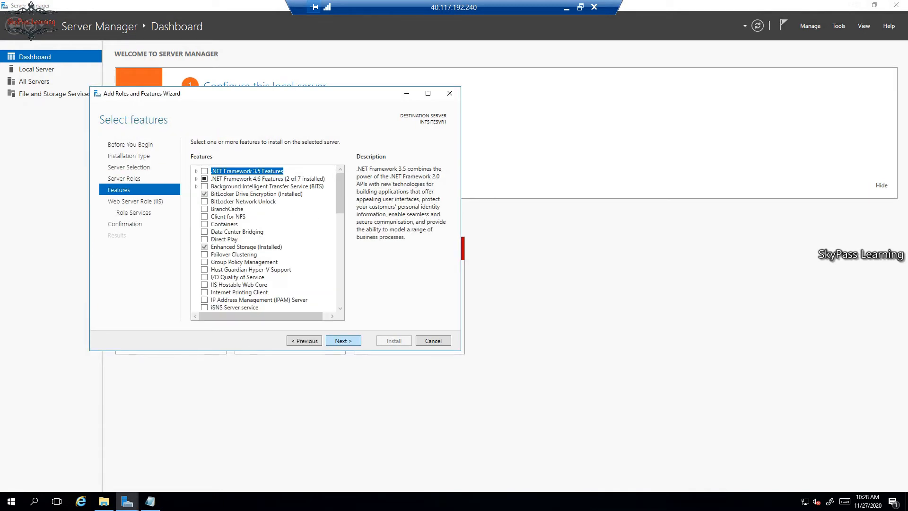
pyautogui.click(343, 341)
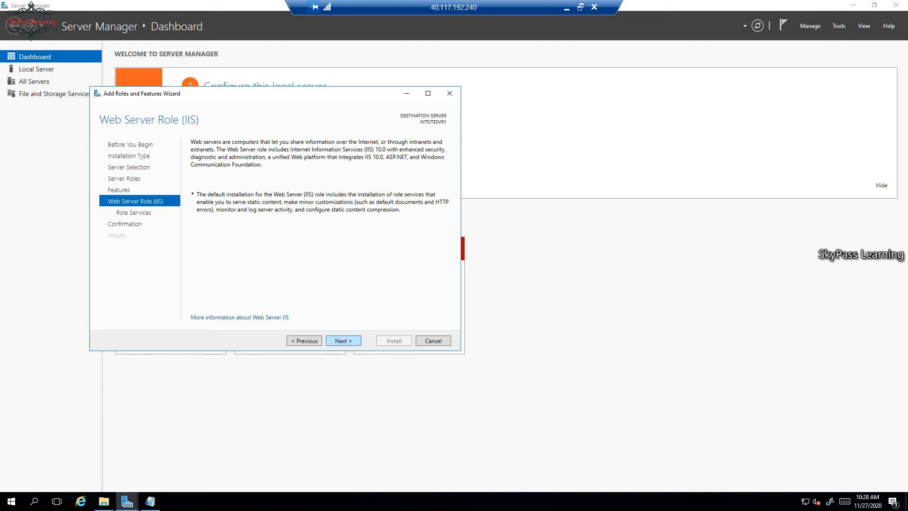
pyautogui.click(343, 340)
pyautogui.click(344, 340)
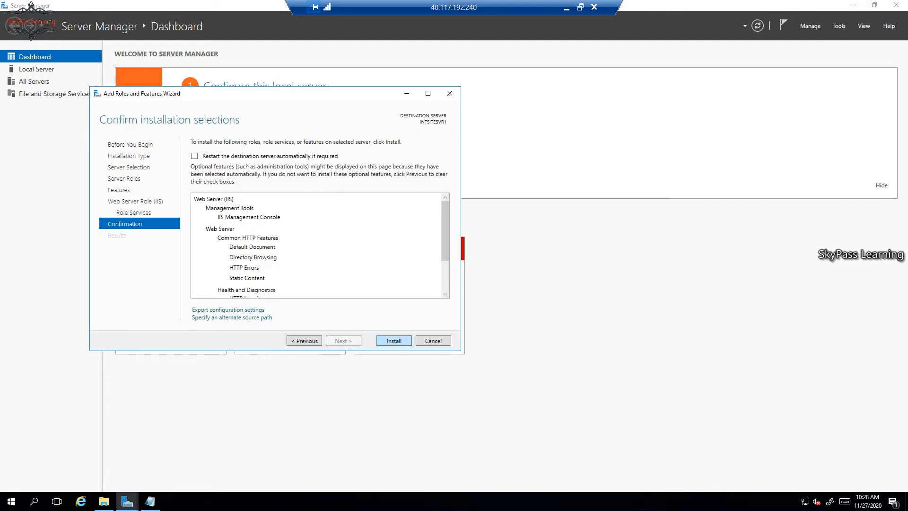
pyautogui.click(394, 340)
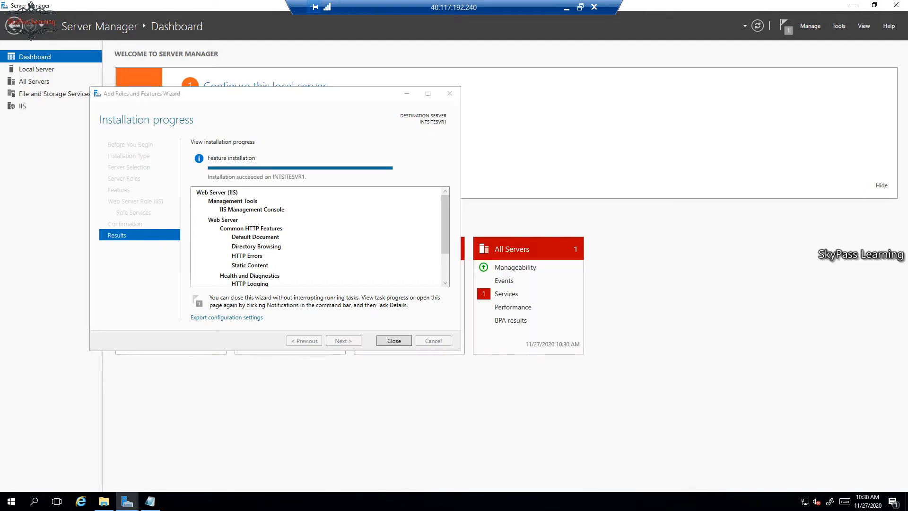
pyautogui.click(394, 341)
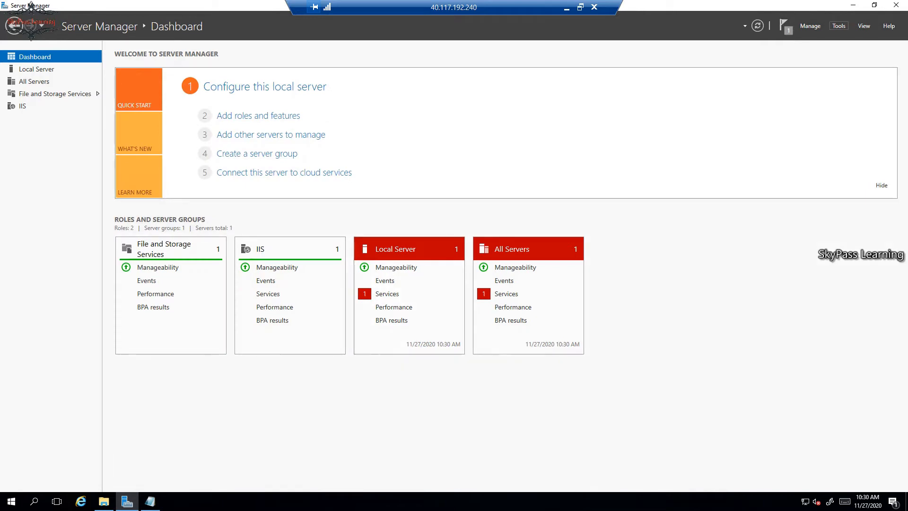
# Launch IIS Manager and expand INTSITESVR1's Sites list
pyautogui.click(838, 26)
pyautogui.click(769, 90)
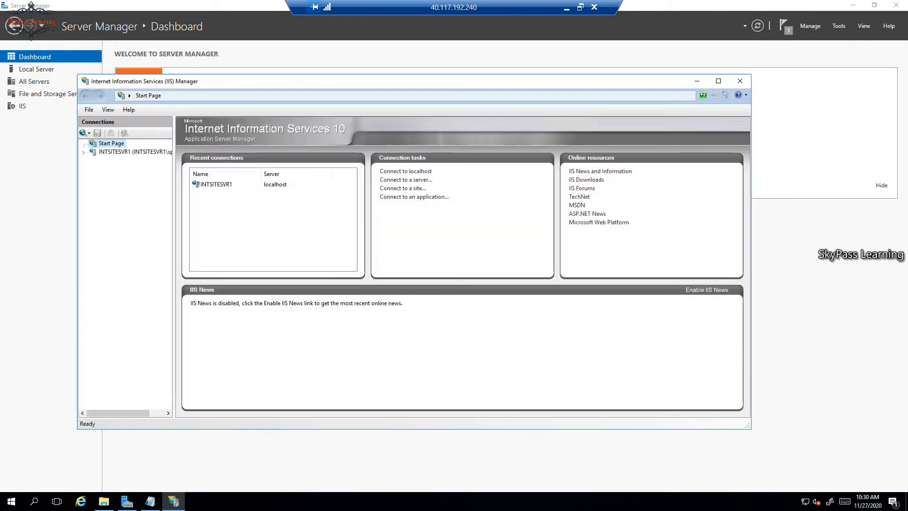
pyautogui.click(125, 152)
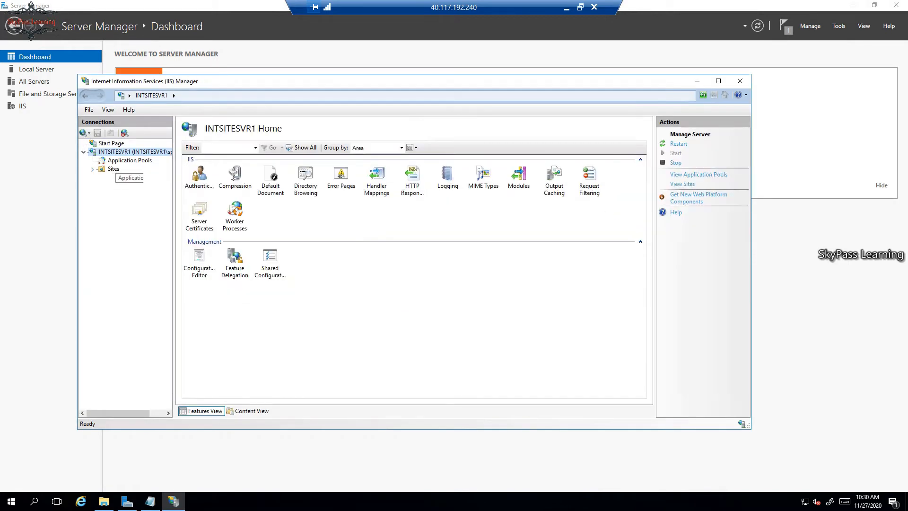
pyautogui.doubleClick(114, 169)
# Stop the Default Web Site, then start adding a new website under Sites
pyautogui.rightClick(133, 177)
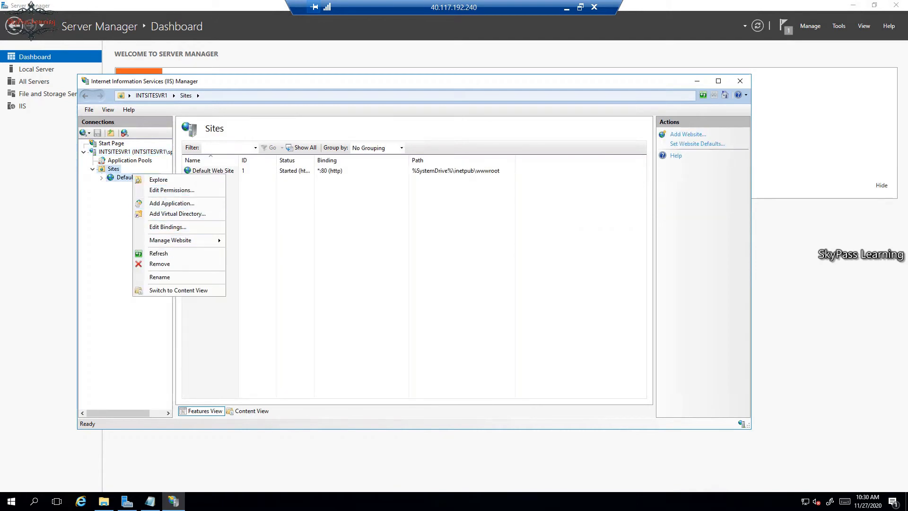
pyautogui.click(125, 177)
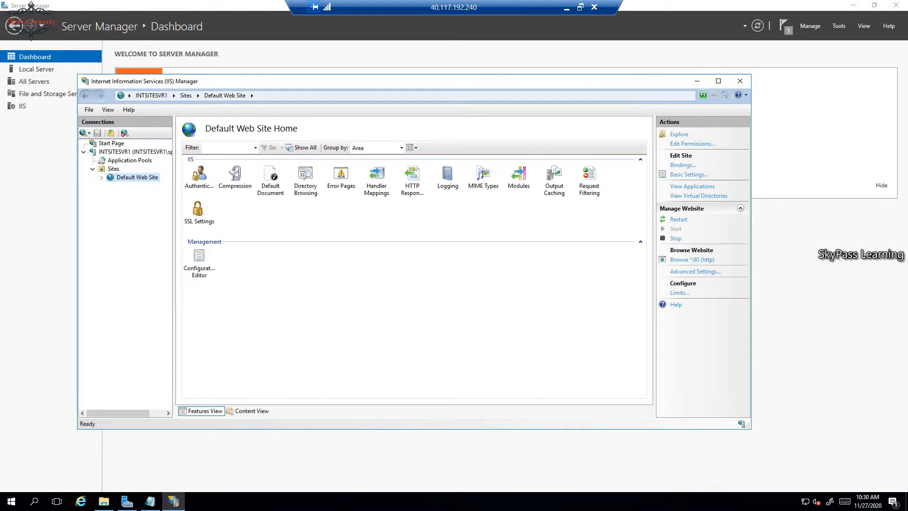
pyautogui.click(675, 238)
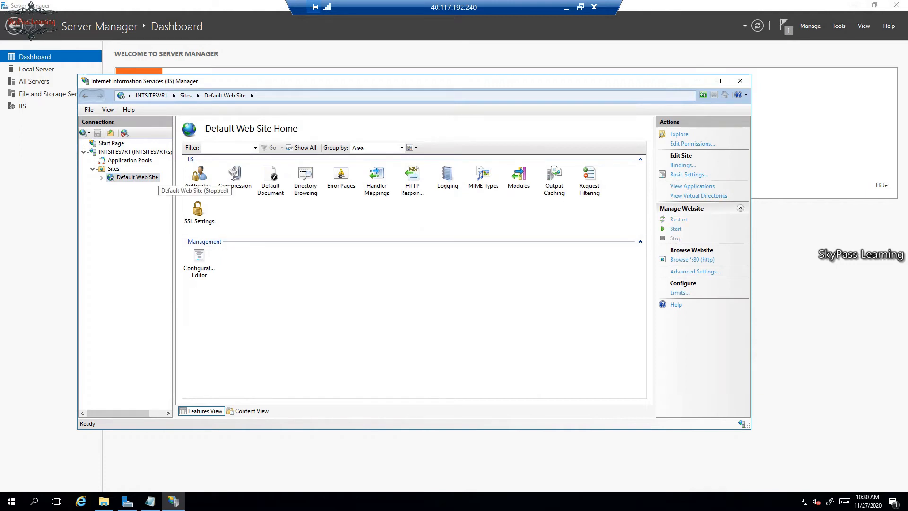
pyautogui.rightClick(112, 168)
pyautogui.click(144, 174)
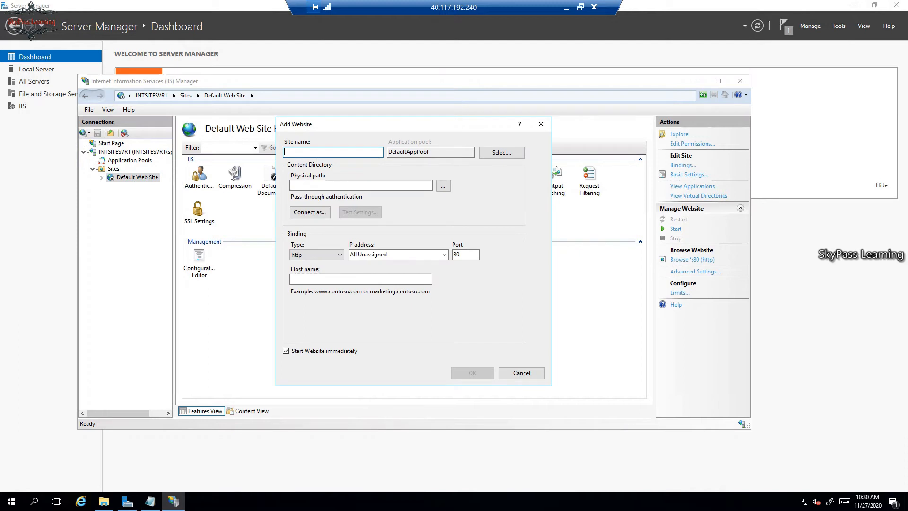
# Create website 'mysite' with physical path C:\SITEDATA on port 80, accepting the duplicate binding
pyautogui.write('mysite')
pyautogui.click(442, 185)
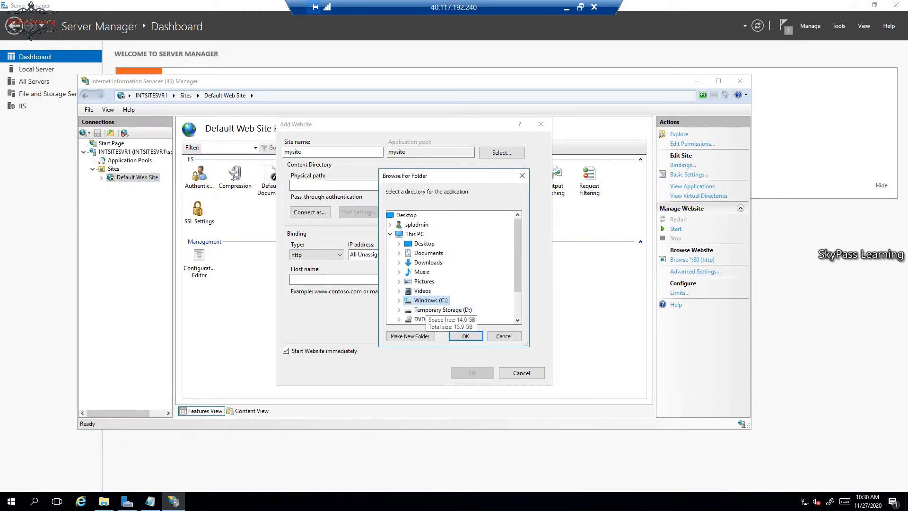
pyautogui.click(427, 301)
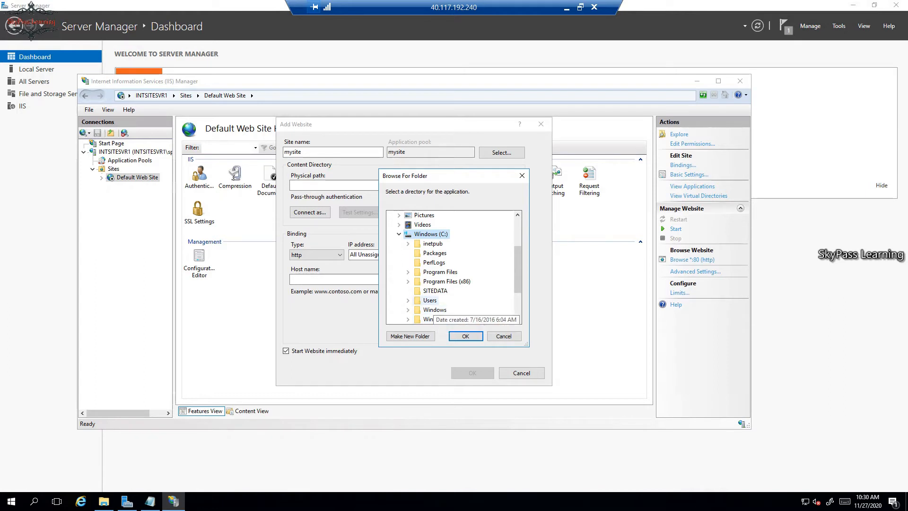
pyautogui.click(434, 292)
pyautogui.click(465, 336)
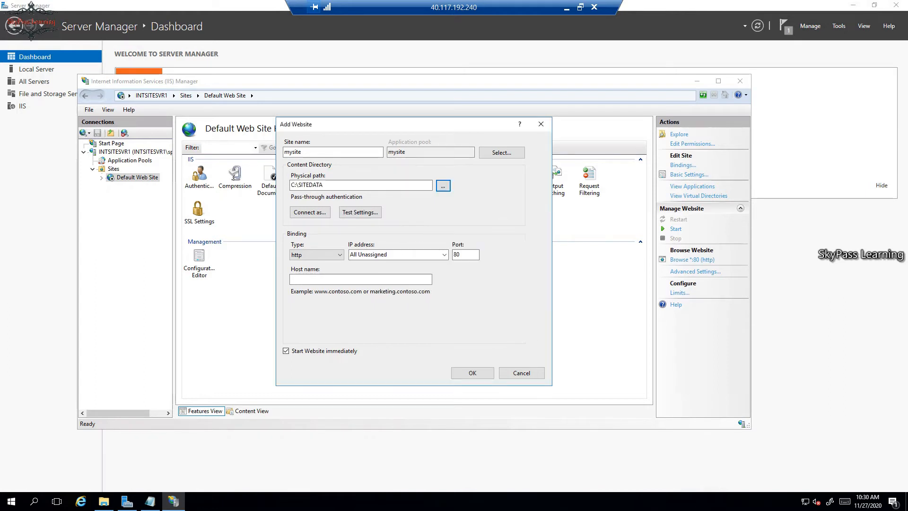
pyautogui.click(472, 372)
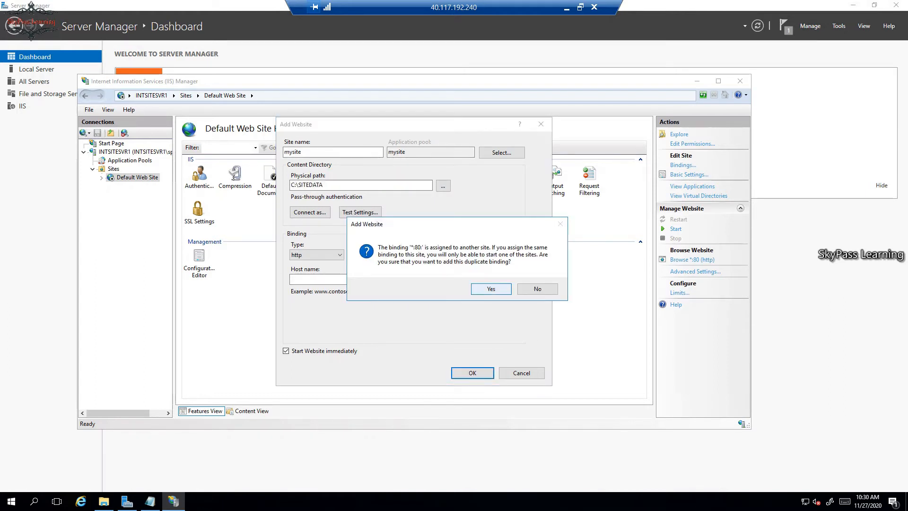
pyautogui.press('Return')
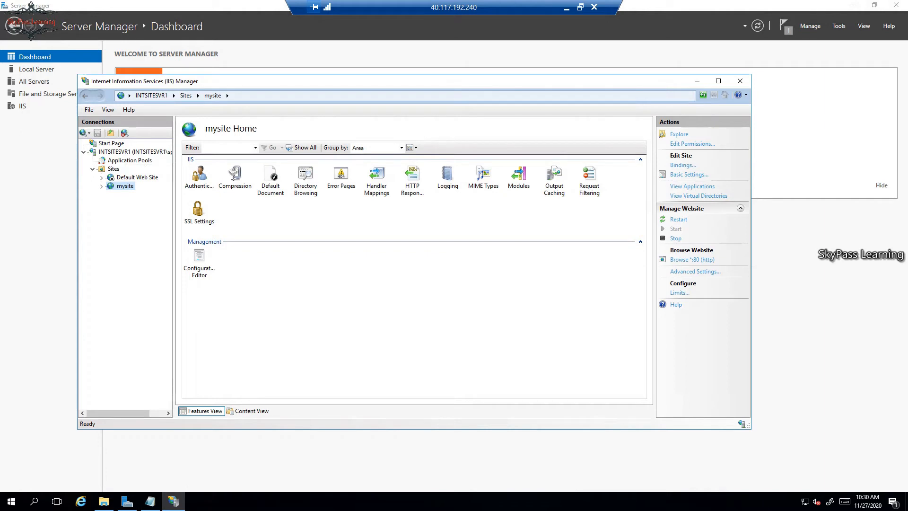
pyautogui.click(81, 501)
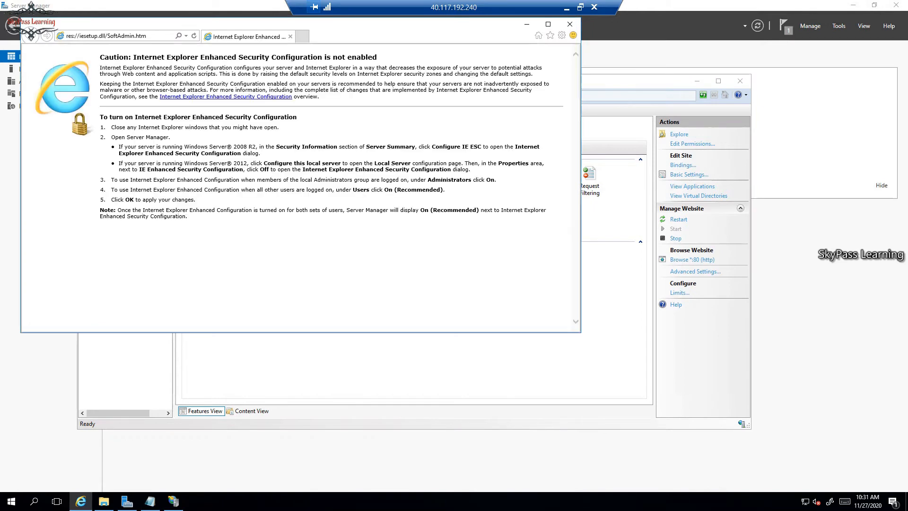
pyautogui.click(114, 36)
pyautogui.write('htrtp')
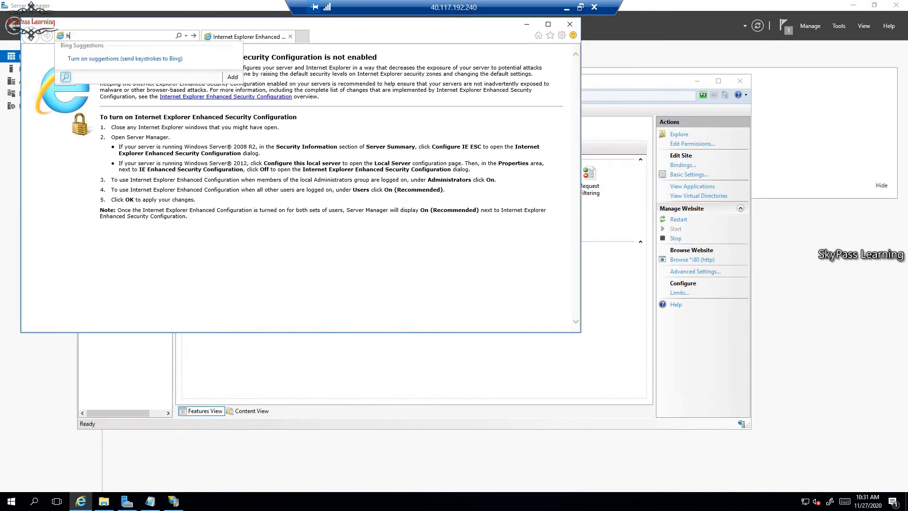
pyautogui.press('BackSpace')
pyautogui.press('BackSpace')
pyautogui.write('p')
pyautogui.write('://')
pyautogui.write('in')
pyautogui.write('svr')
pyautogui.write('tsite')
pyautogui.press('Return')
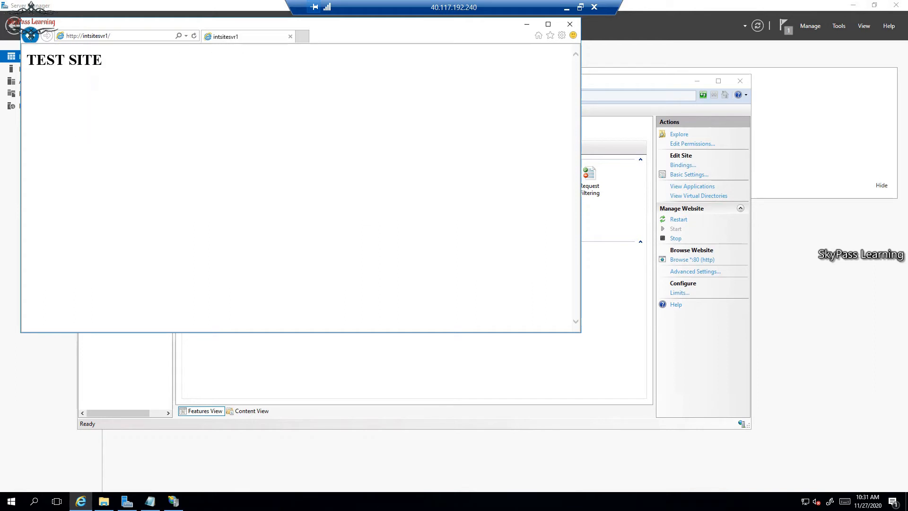
pyautogui.click(88, 36)
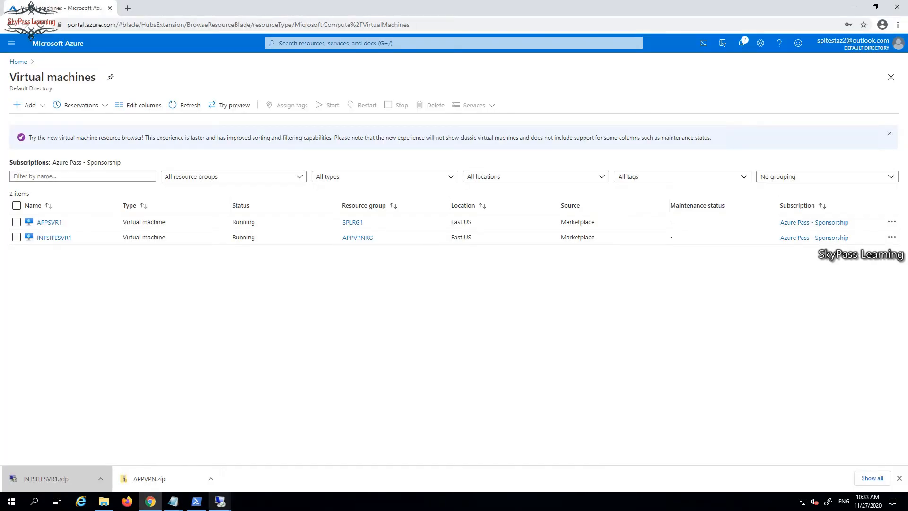
# Bring up the WIN10CL1 client's command prompt and begin typing a ping command
pyautogui.moveTo(220, 501)
pyautogui.click(171, 461)
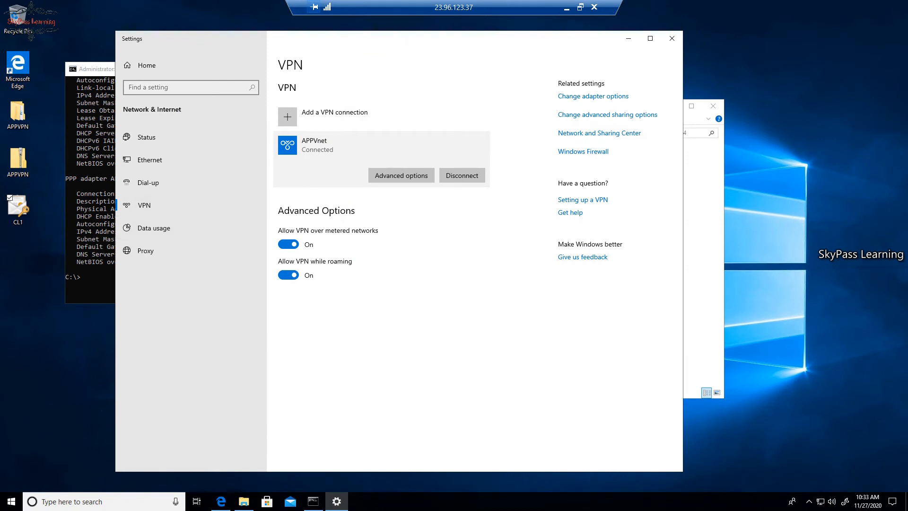
pyautogui.hotkey('alt', 'Tab')
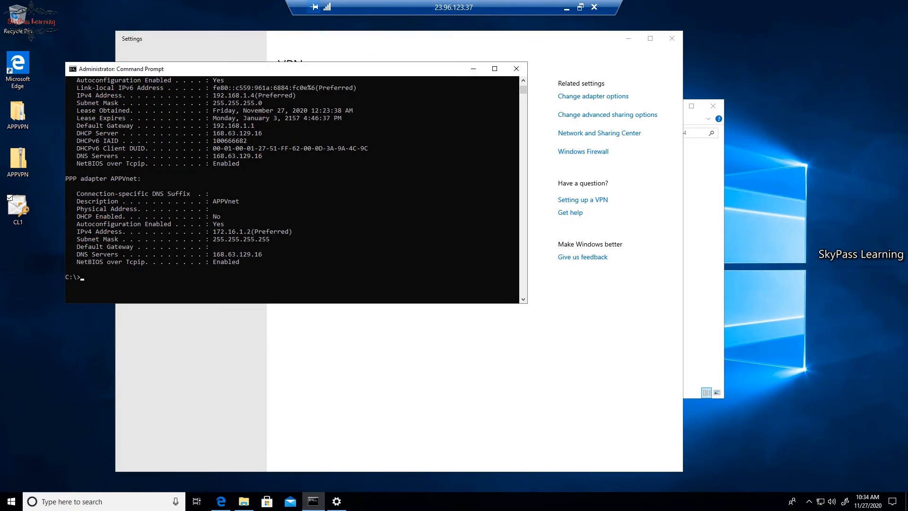
pyautogui.write('ping')
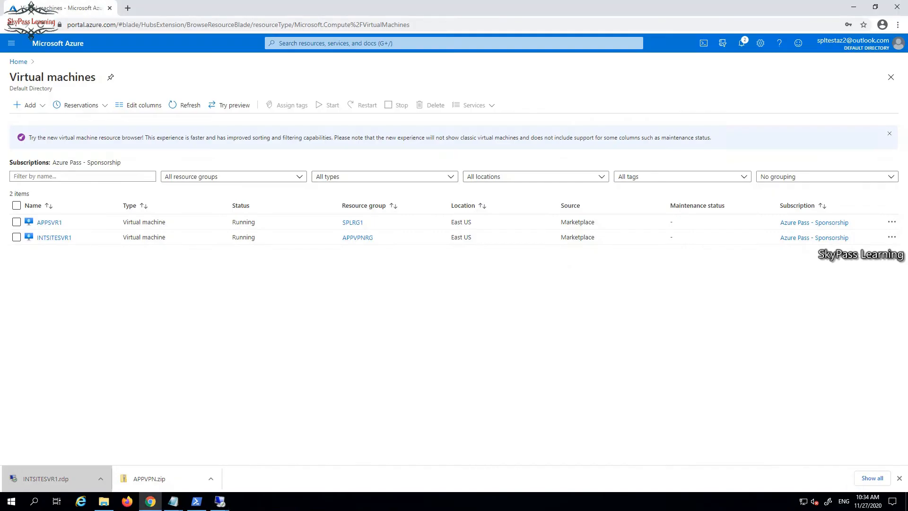
# On INTSITESVR1, run ipconfig in Command Prompt, showing IPv4 10.1.0.4 and gateway 10.1.0.1
pyautogui.click(220, 501)
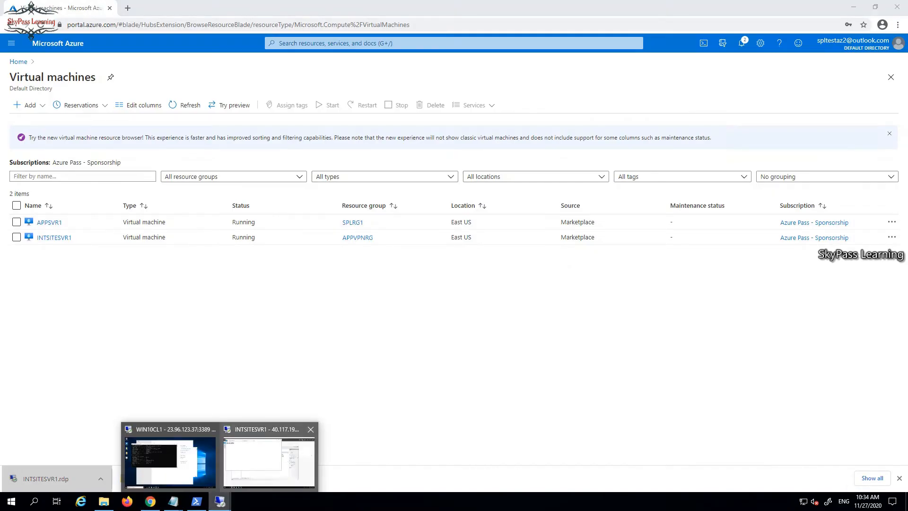
pyautogui.click(269, 460)
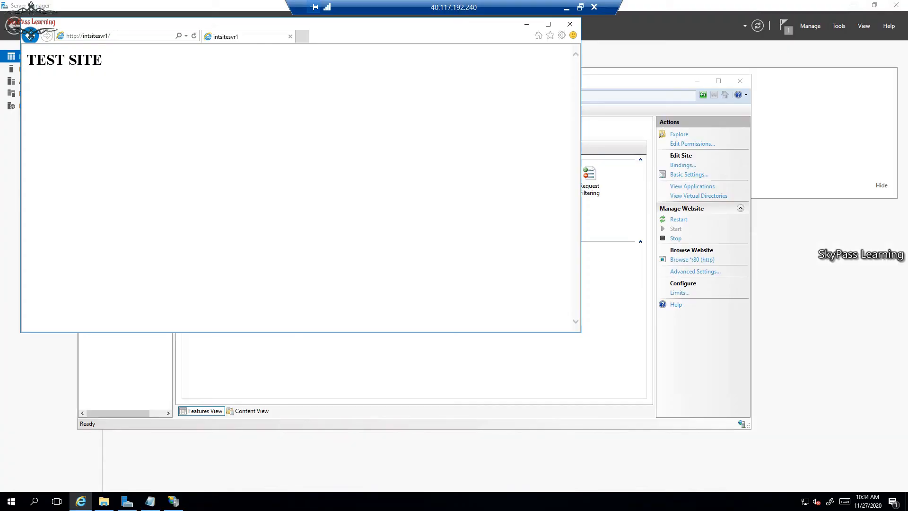
pyautogui.click(11, 501)
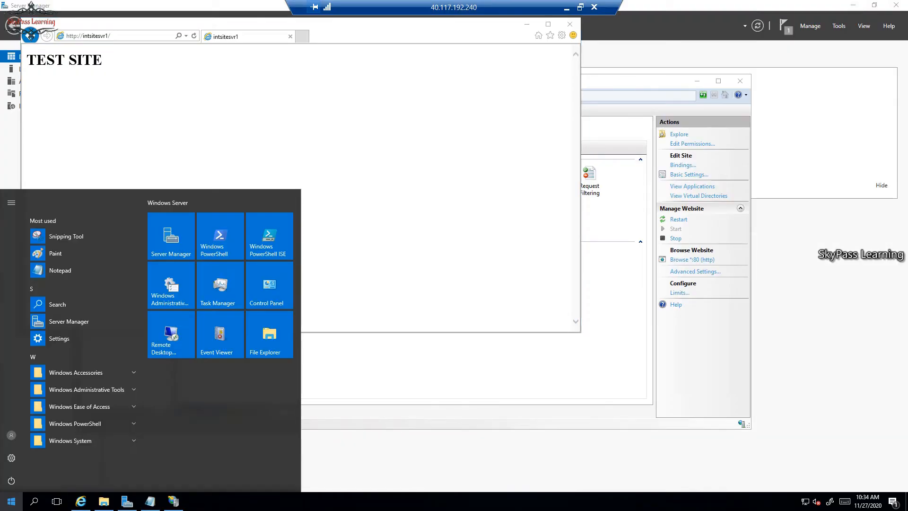
pyautogui.write('cmd')
pyautogui.press('Return')
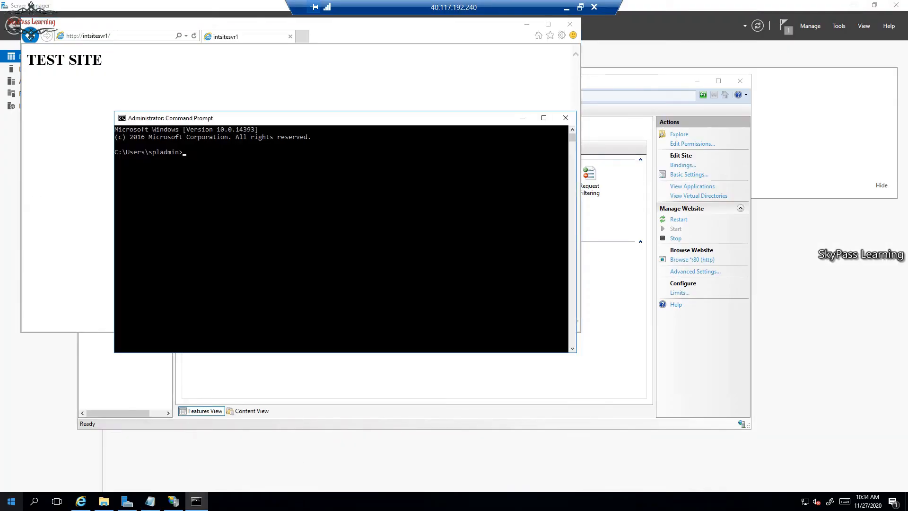
pyautogui.write('ipconfig')
pyautogui.press('Return')
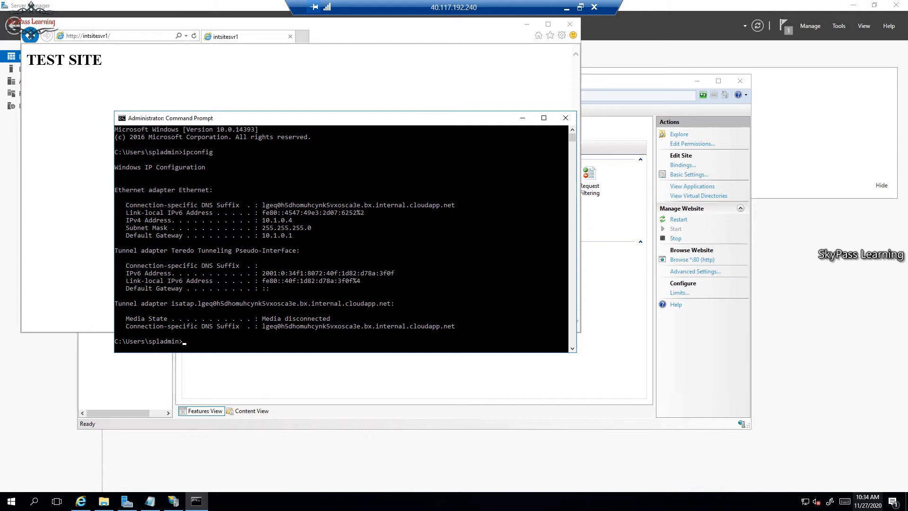
pyautogui.rightClick(805, 501)
# From Network and Sharing Center, set Windows Firewall to Off for private and public networks
pyautogui.click(839, 493)
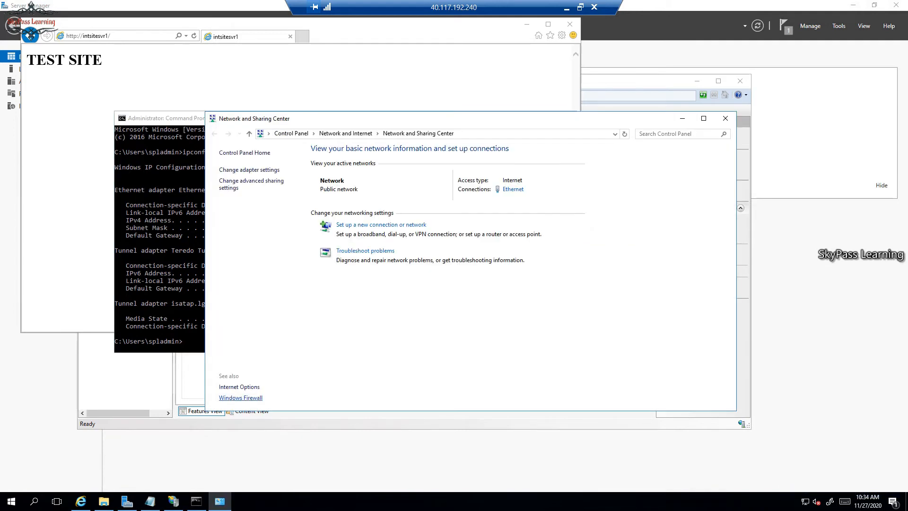
pyautogui.click(241, 397)
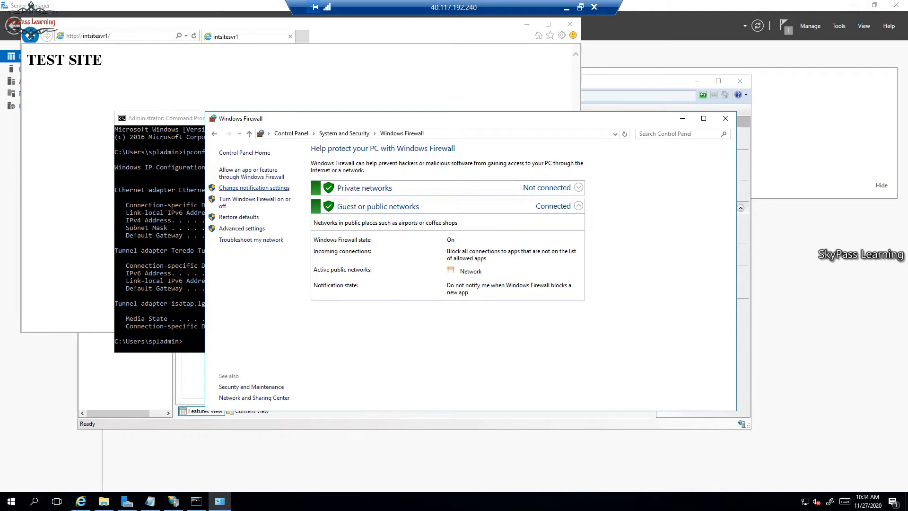
pyautogui.click(253, 199)
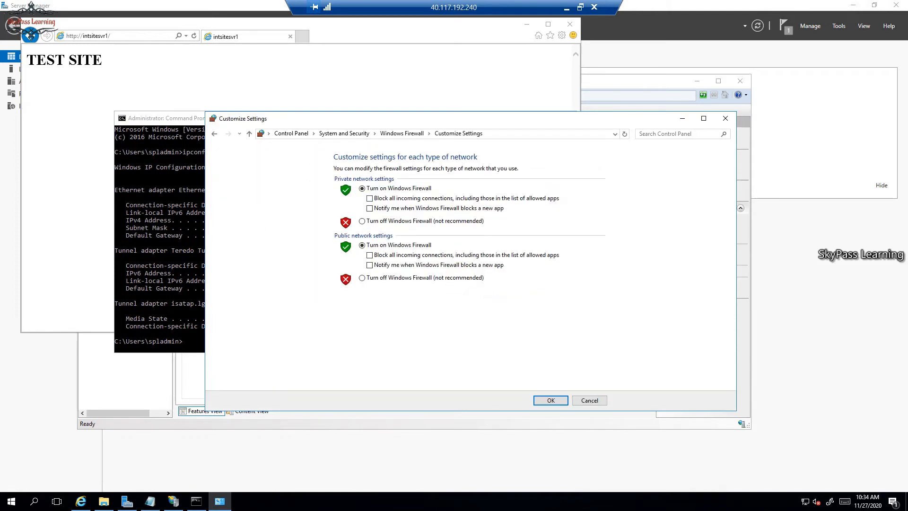
pyautogui.click(363, 221)
pyautogui.click(362, 278)
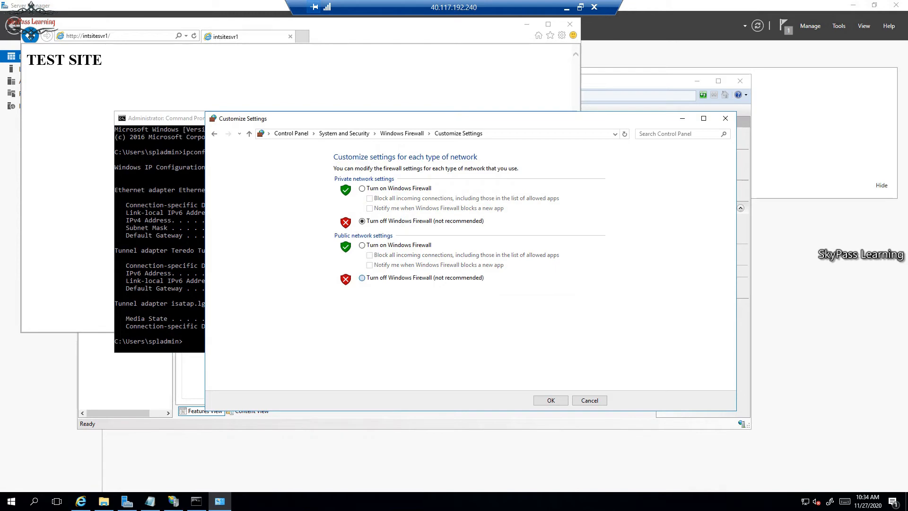
pyautogui.click(551, 400)
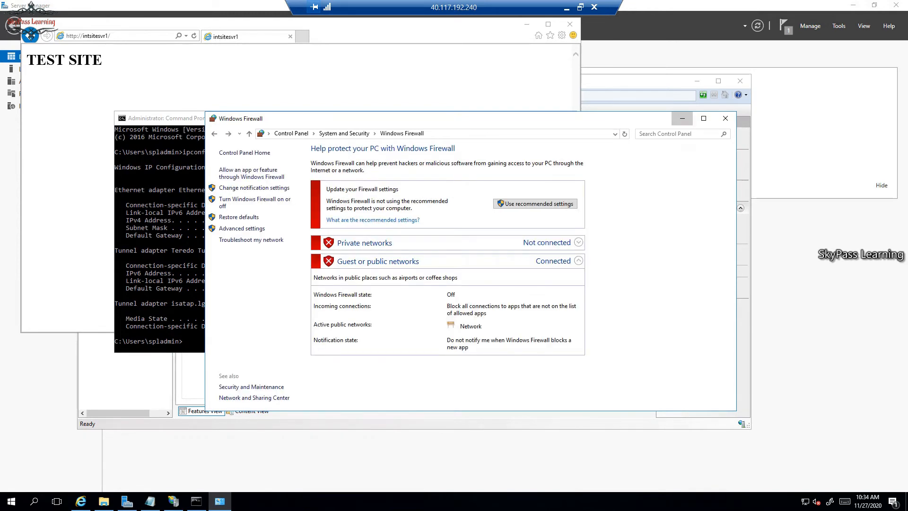
pyautogui.click(682, 118)
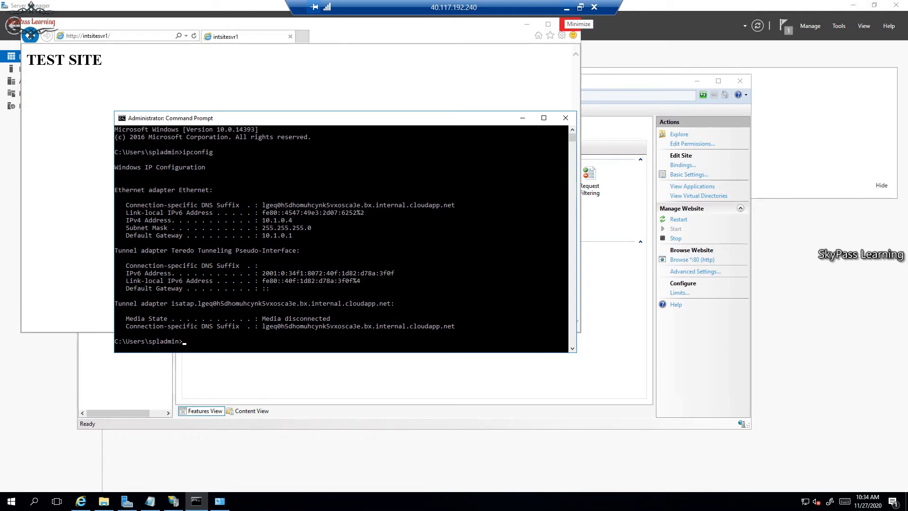
# From the WIN10CL1 client, ping 10.1.0.4 and get replies over the VPN
pyautogui.click(566, 7)
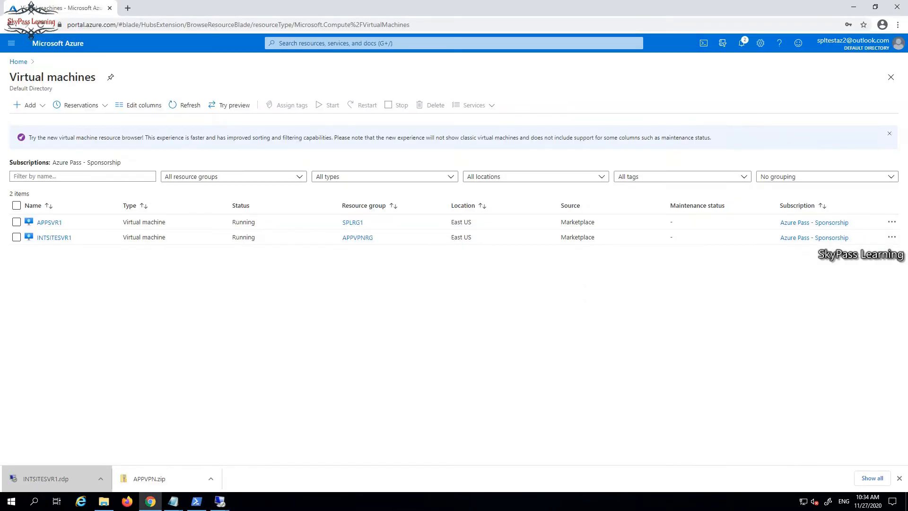
pyautogui.moveTo(220, 501)
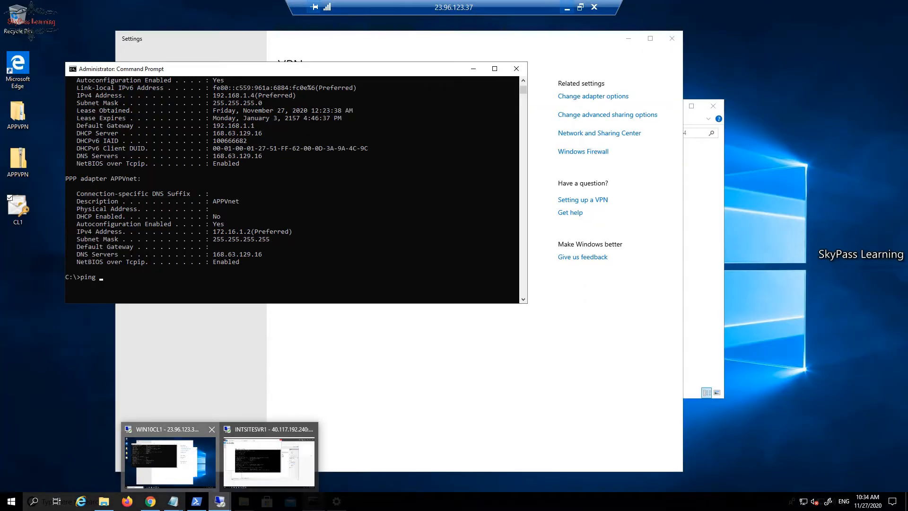
pyautogui.click(171, 458)
pyautogui.click(222, 246)
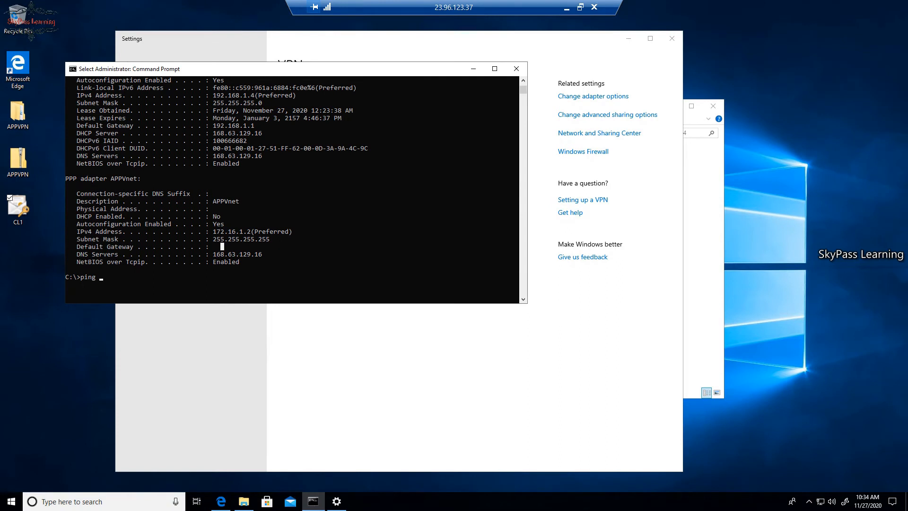
pyautogui.write('10.1.04')
pyautogui.press('BackSpace')
pyautogui.write('.4')
pyautogui.press('Return')
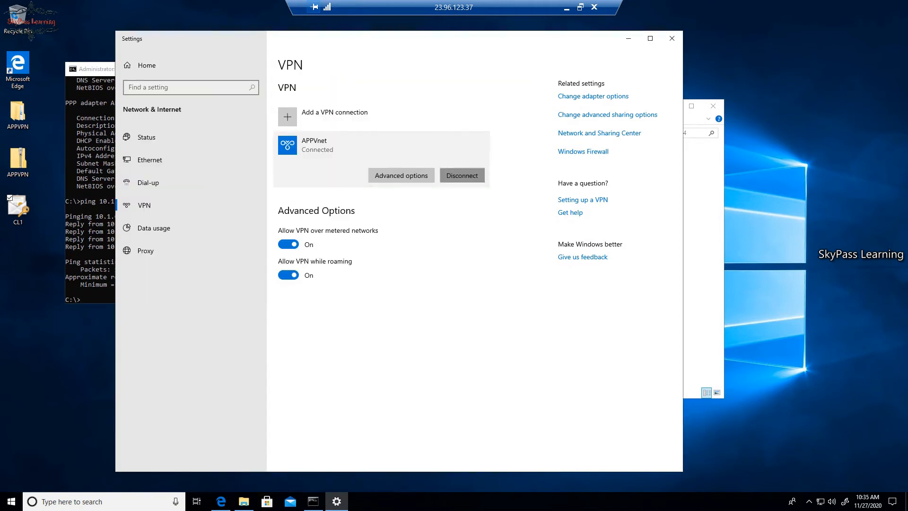
# Disconnect APPVnet and rerun the ping to 10.1.0.4, stopping it once it times out
pyautogui.click(462, 175)
pyautogui.click(313, 502)
pyautogui.press('Up')
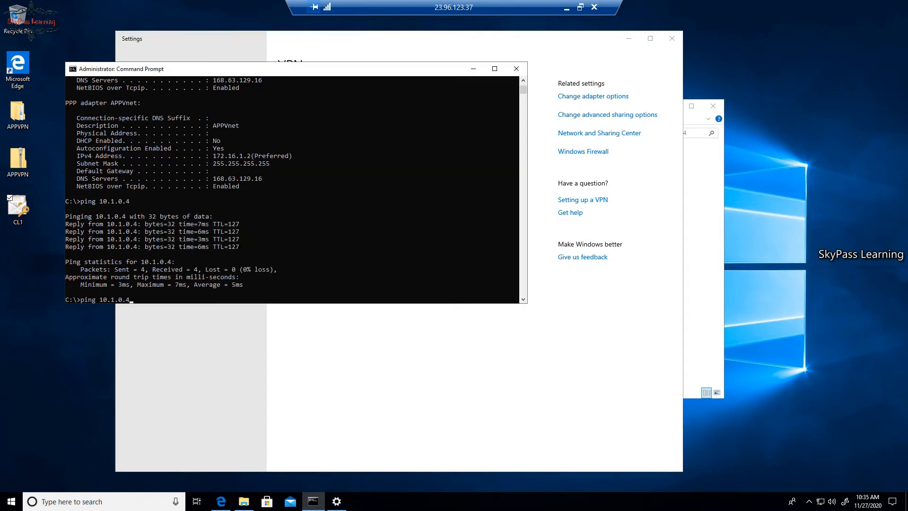
pyautogui.press('Return')
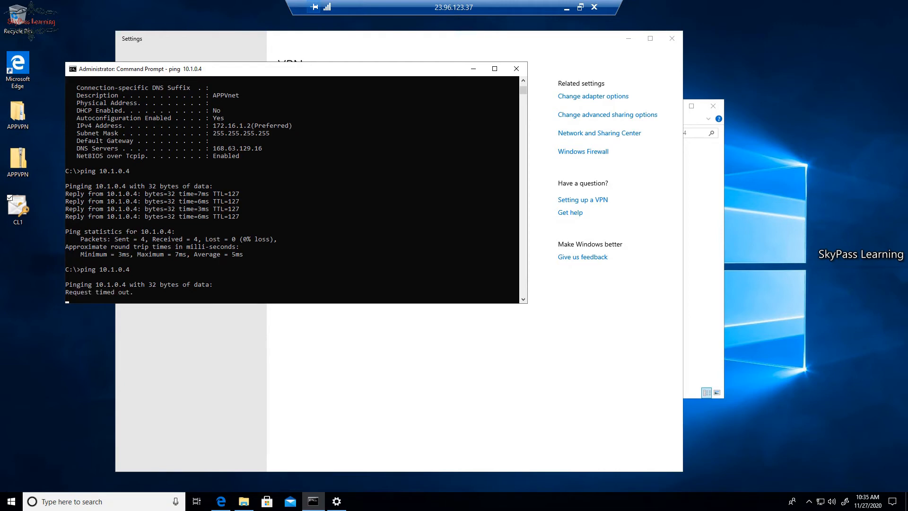
pyautogui.hotkey('ctrl', 'c')
pyautogui.hotkey('alt', 'Tab')
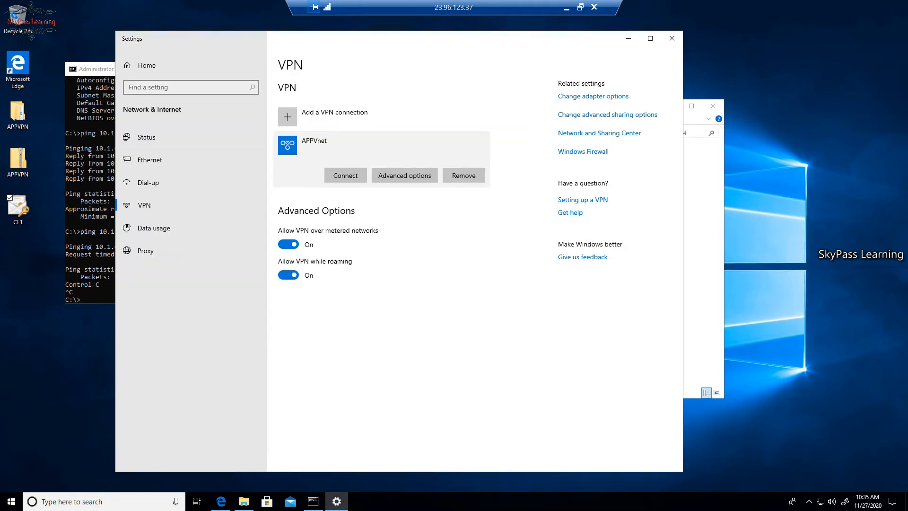
# Reconnect APPVnet and rerun ping 10.1.0.4, which now receives replies
pyautogui.click(345, 176)
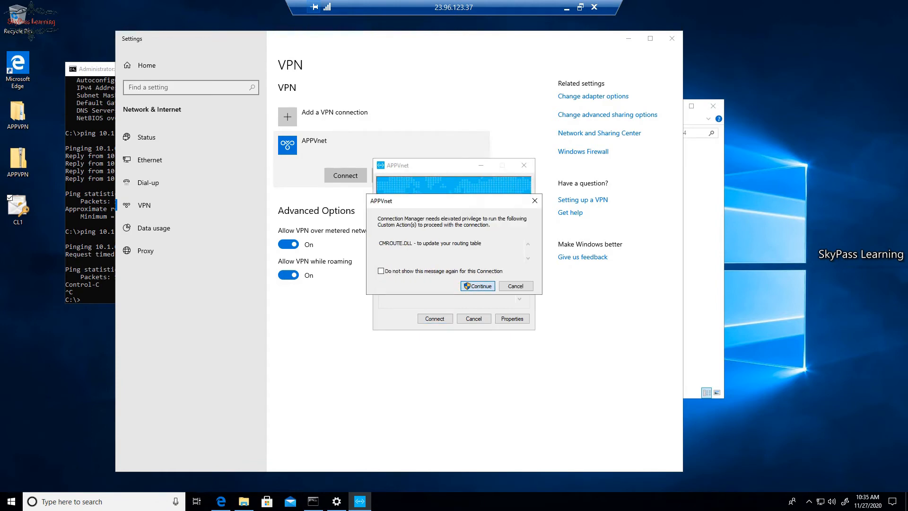
pyautogui.press('Return')
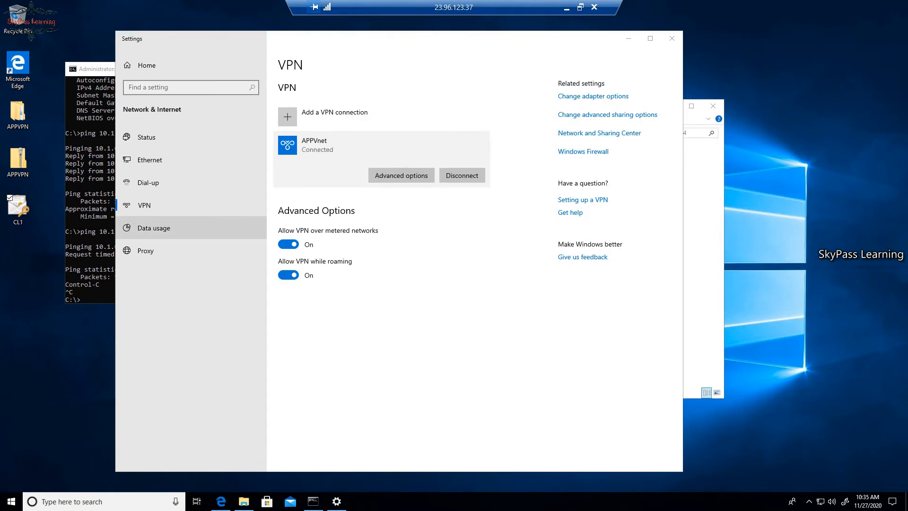
pyautogui.click(93, 230)
pyautogui.press('Up')
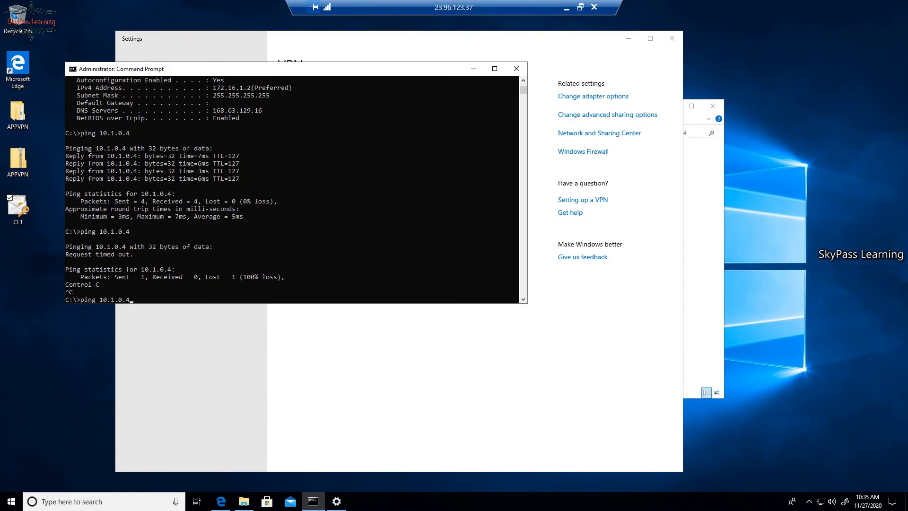
pyautogui.press('Return')
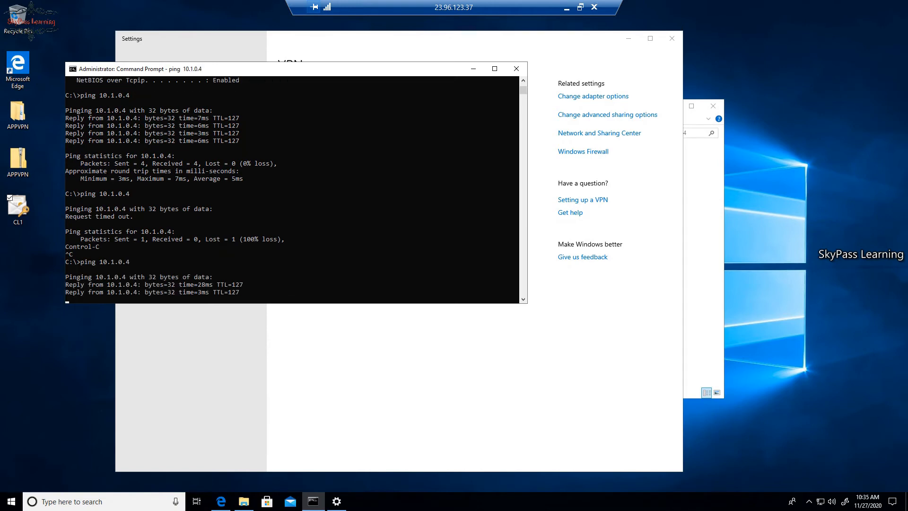
pyautogui.click(221, 501)
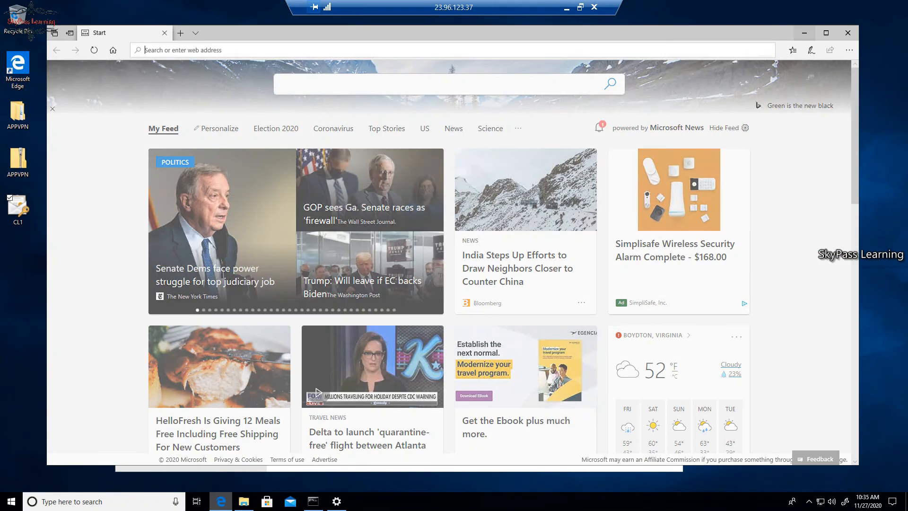
pyautogui.write('http')
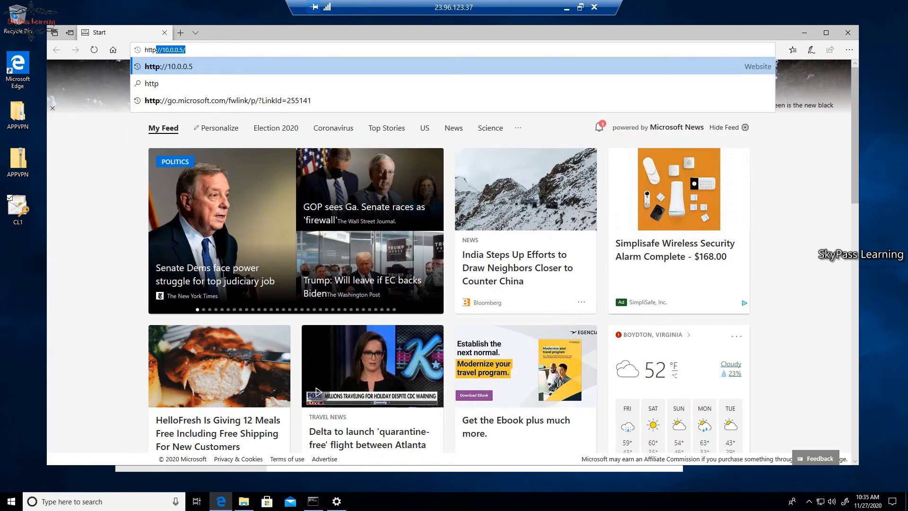
pyautogui.write('://')
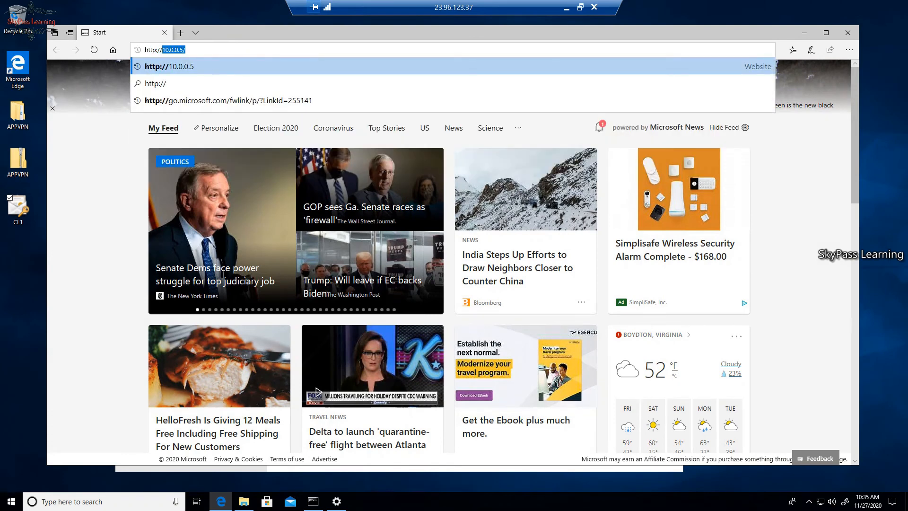
pyautogui.press('BackSpace')
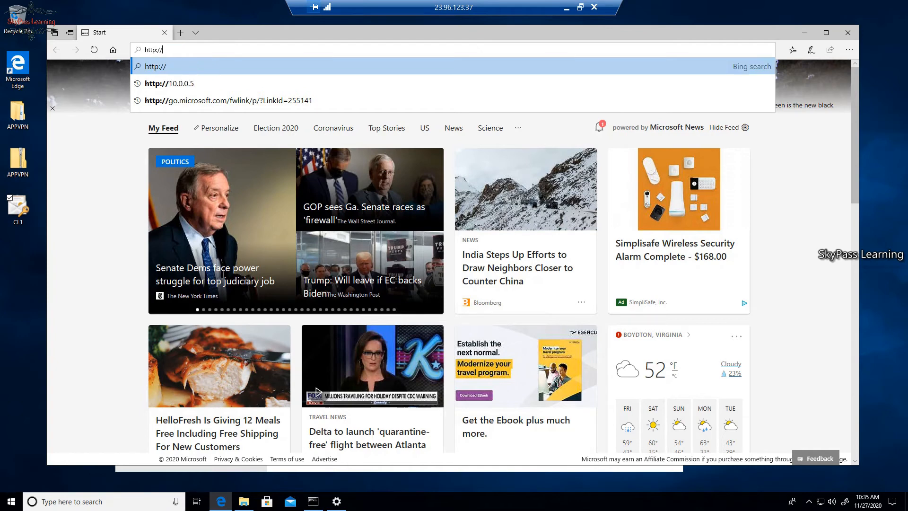
pyautogui.write('in')
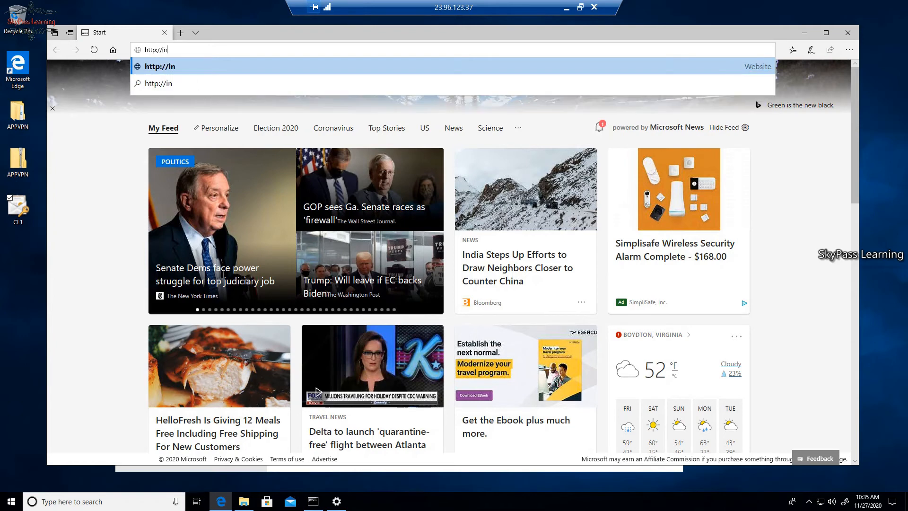
pyautogui.write('tsitesvr1')
pyautogui.press('Return')
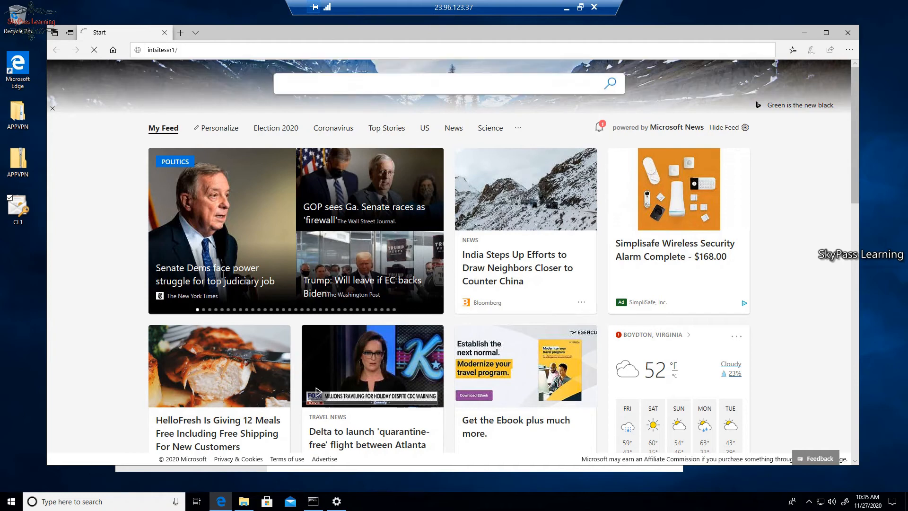
# In a new tab, load the test site at 10.1.0.4
pyautogui.hotkey('ctrl', 't')
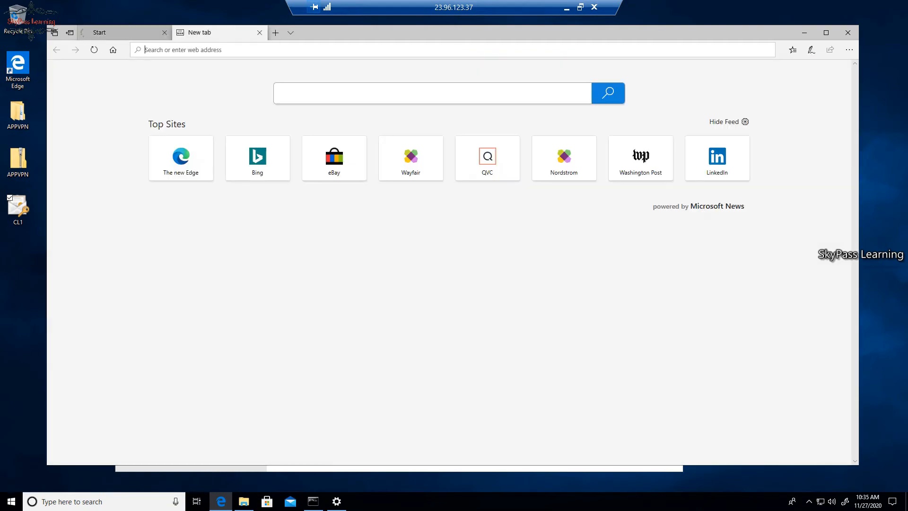
pyautogui.hotkey('ctrl', 'Tab')
pyautogui.hotkey('ctrl', 'Tab')
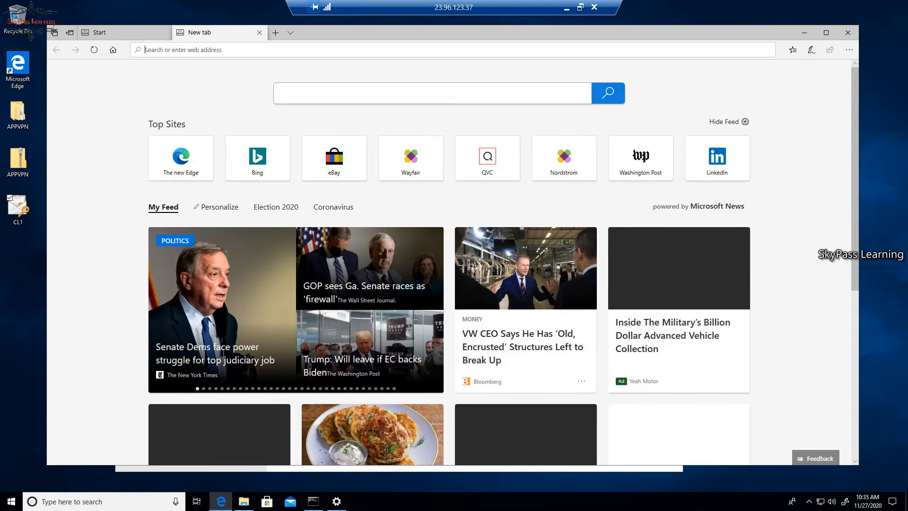
pyautogui.write('10')
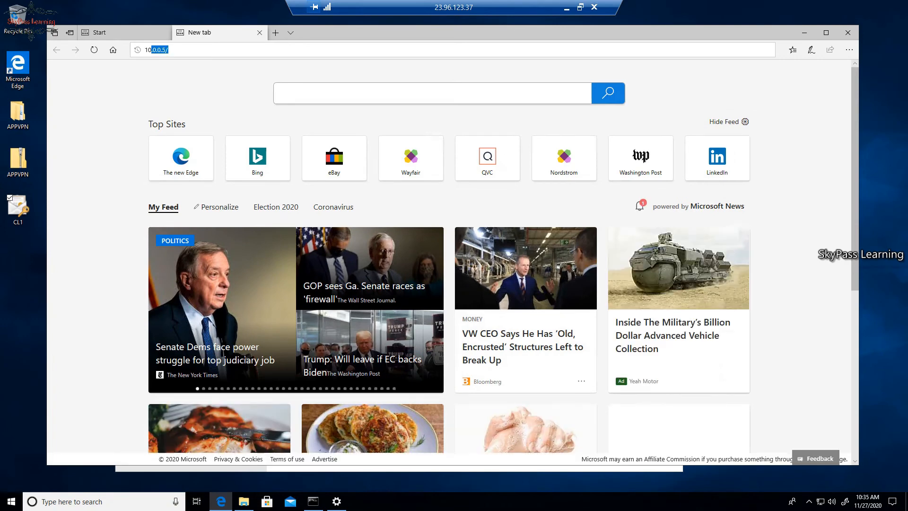
pyautogui.write('.')
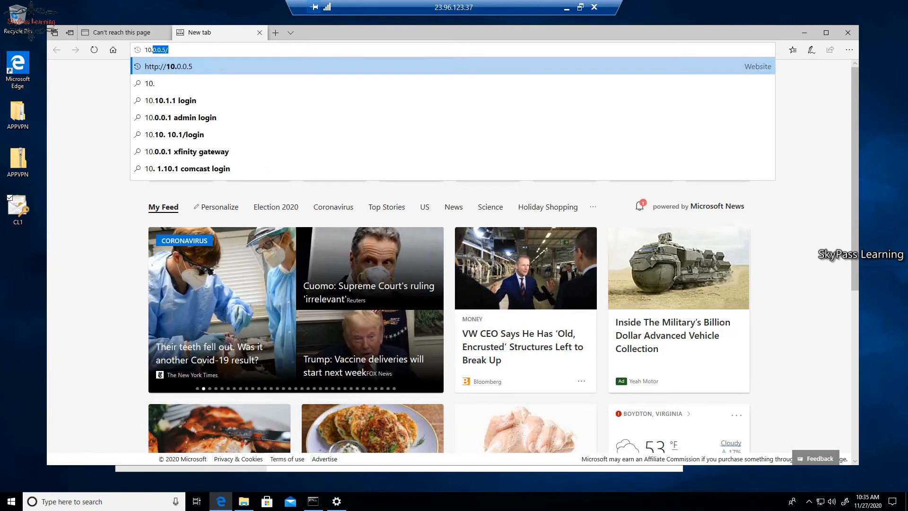
pyautogui.write('0.')
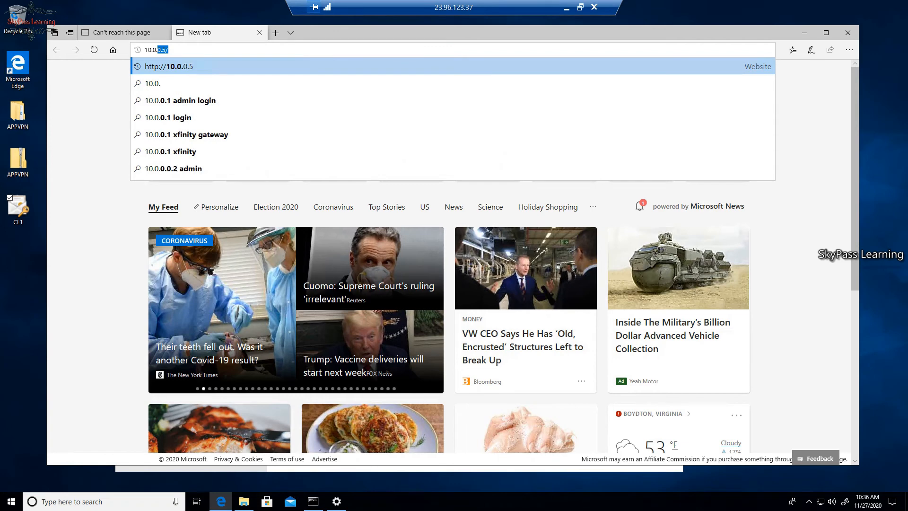
pyautogui.press('BackSpace')
pyautogui.press('BackSpace')
pyautogui.press('BackSpace')
pyautogui.write('1')
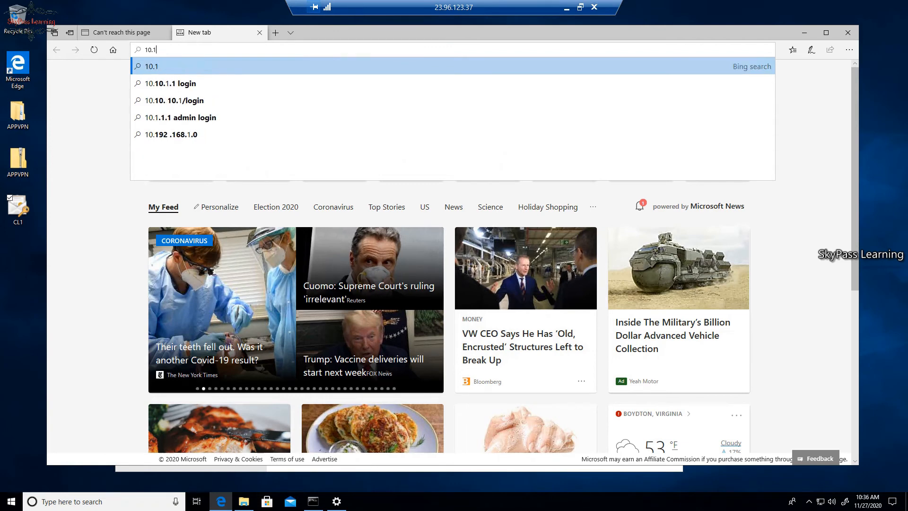
pyautogui.write('.0')
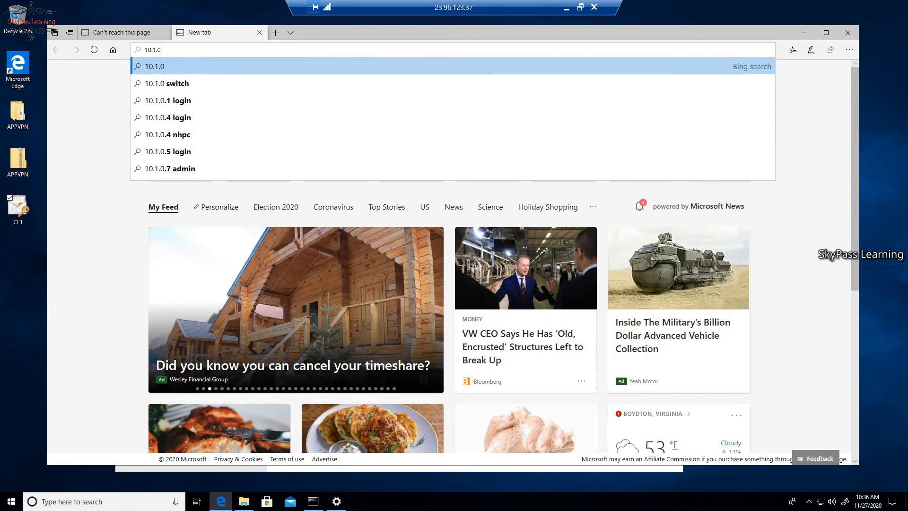
pyautogui.write('.4')
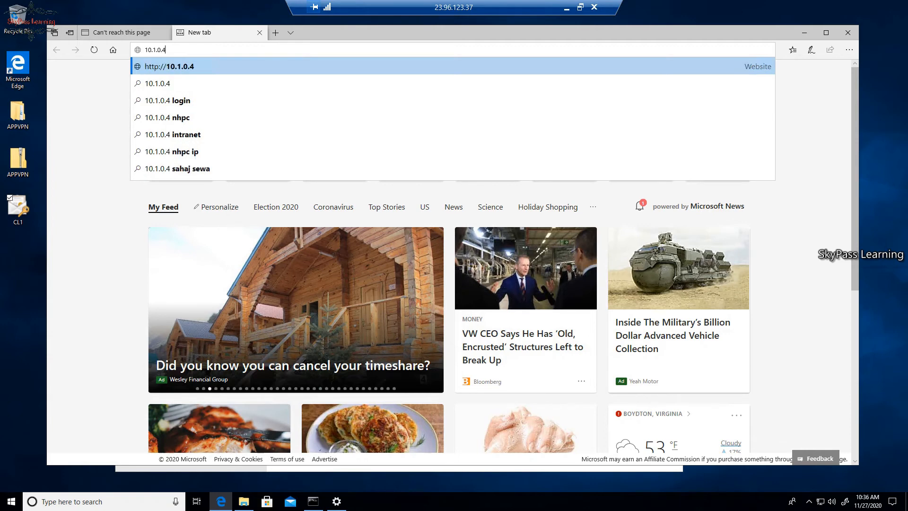
pyautogui.press('Return')
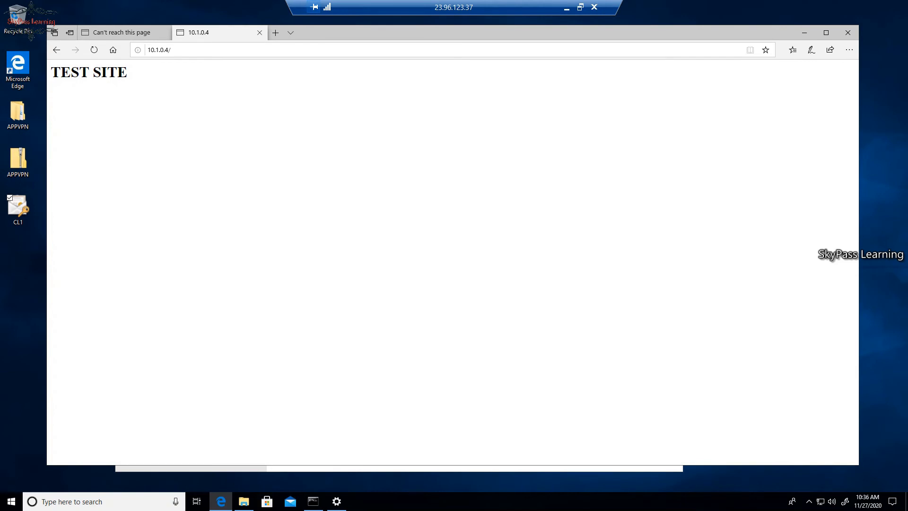
# Check the unreachable intsitesvr1 tab, return to the TEST SITE page, and bring up VPN settings
pyautogui.click(124, 33)
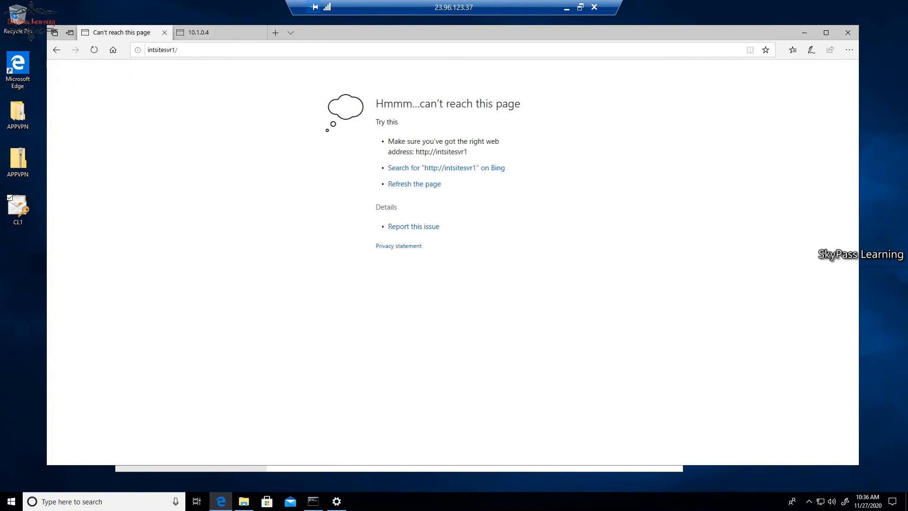
pyautogui.click(163, 50)
pyautogui.click(178, 50)
pyautogui.moveTo(179, 49); pyautogui.dragTo(147, 49)
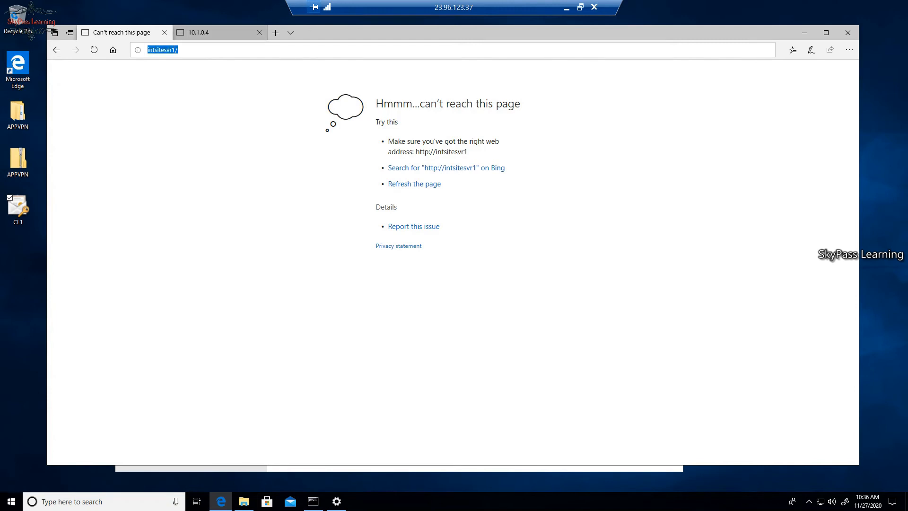
pyautogui.click(208, 33)
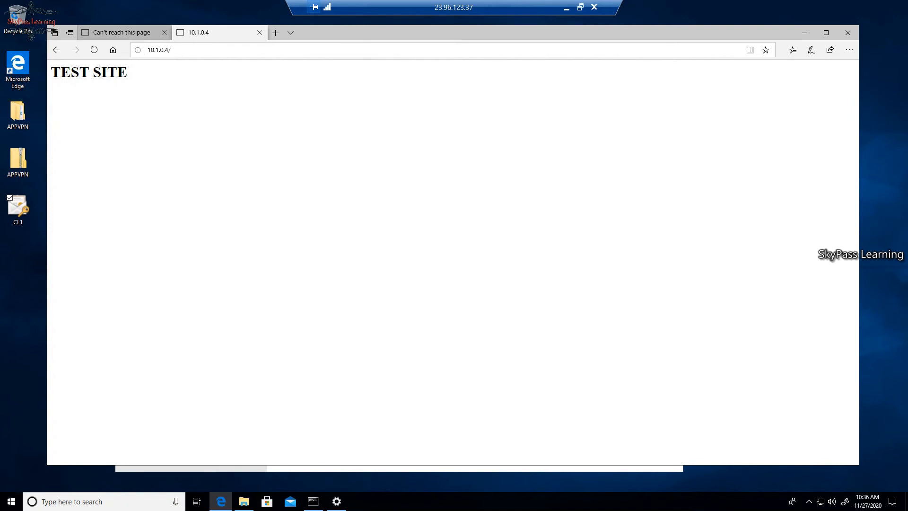
pyautogui.moveTo(122, 32)
pyautogui.click(336, 501)
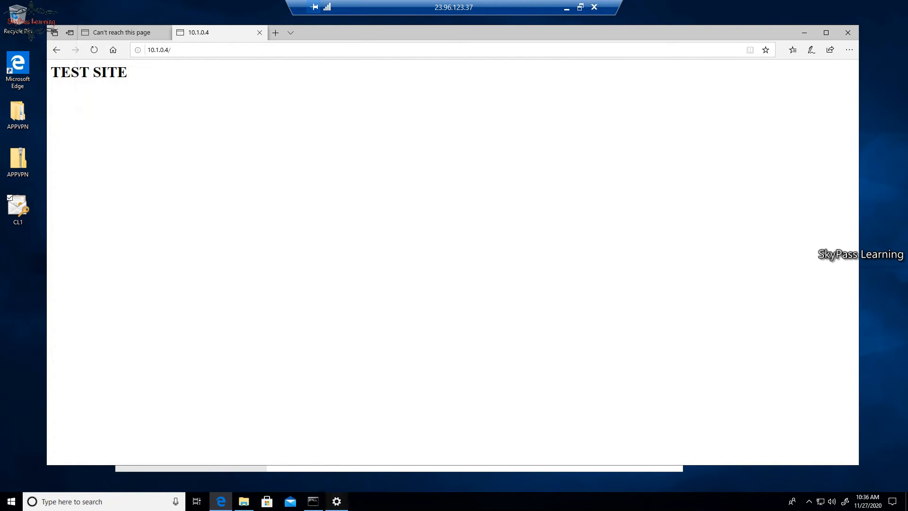
# Disconnect APPVnet and reload 10.1.0.4 (unreachable), then reconnect and reload the test site
pyautogui.click(462, 175)
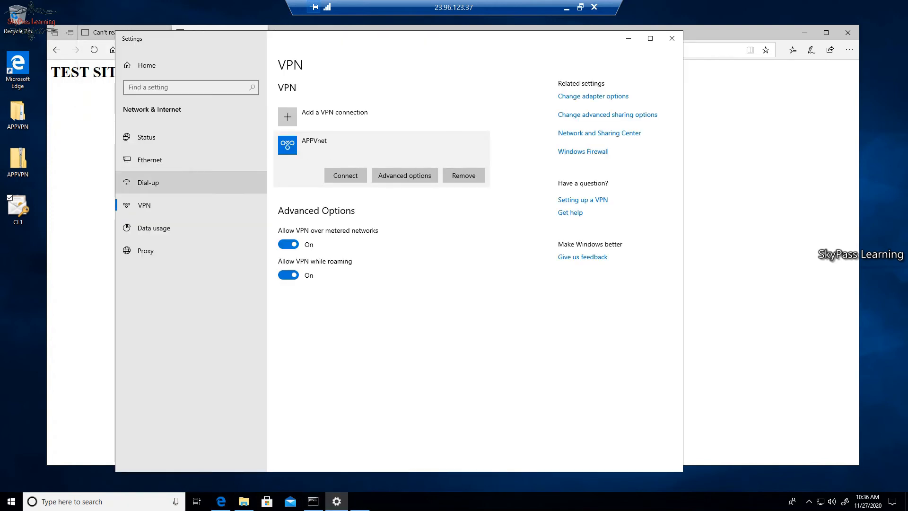
pyautogui.click(94, 50)
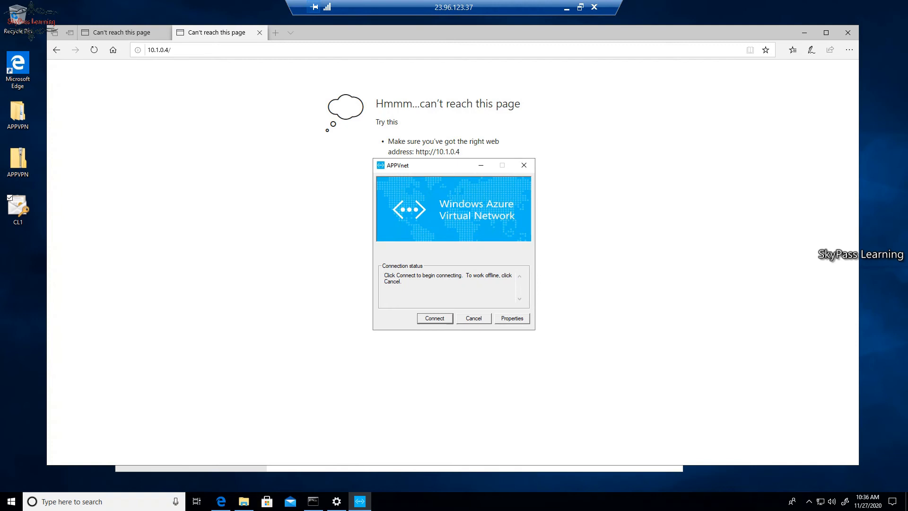
pyautogui.press('Return')
pyautogui.press('Return')
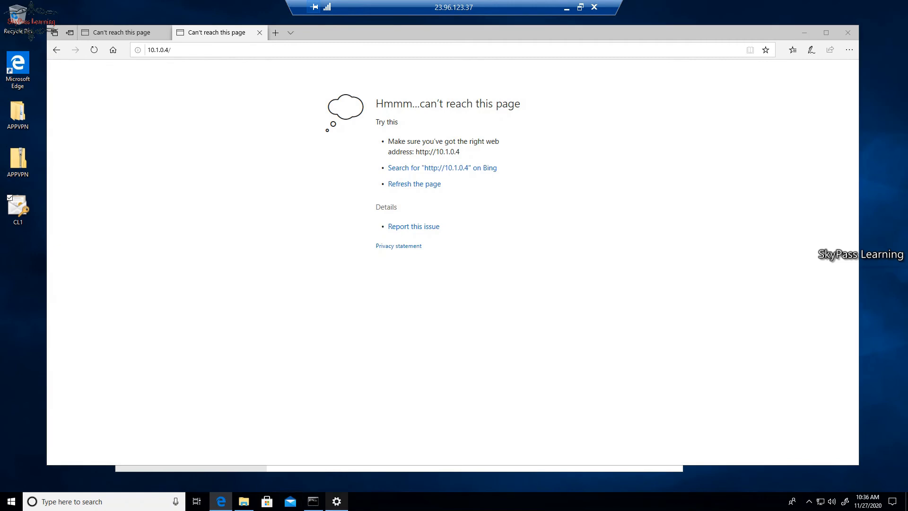
pyautogui.click(336, 501)
pyautogui.click(336, 502)
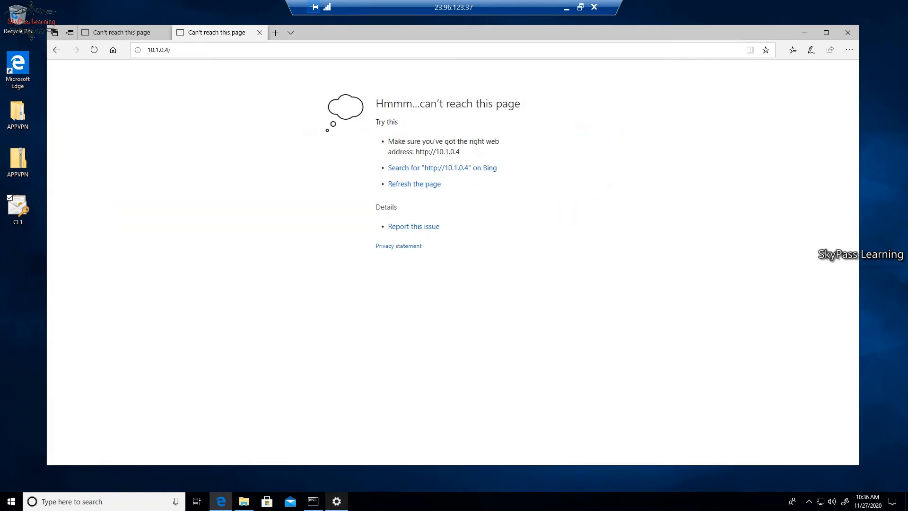
pyautogui.click(170, 49)
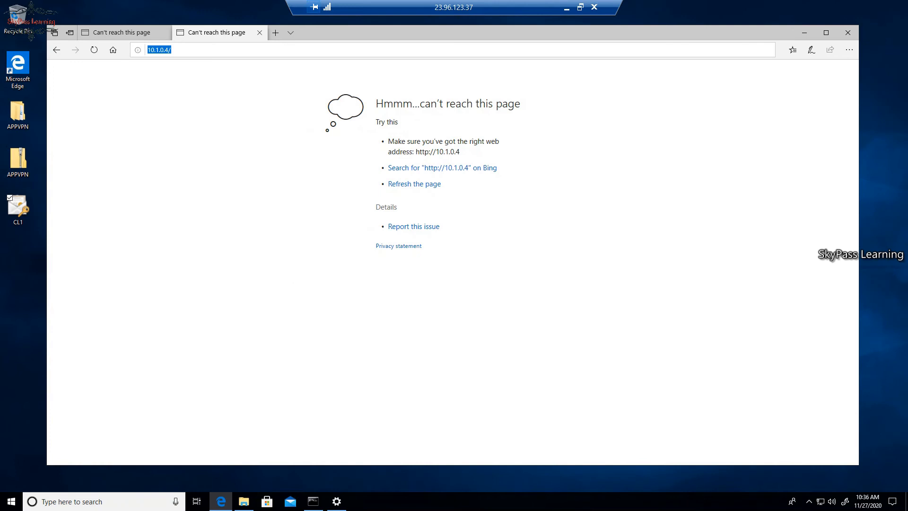
pyautogui.press('Return')
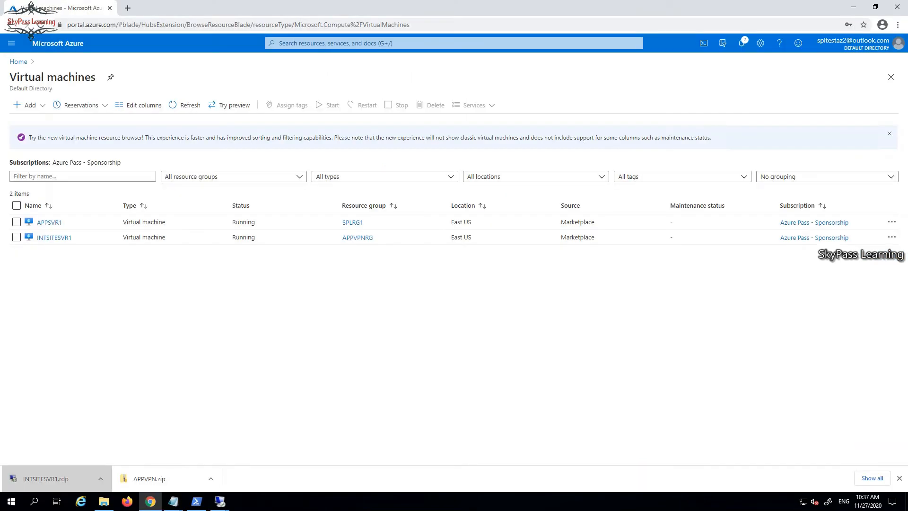
# In the INTSITESVR1 session, open index.htm from SITEDATA with Notepad
pyautogui.click(220, 501)
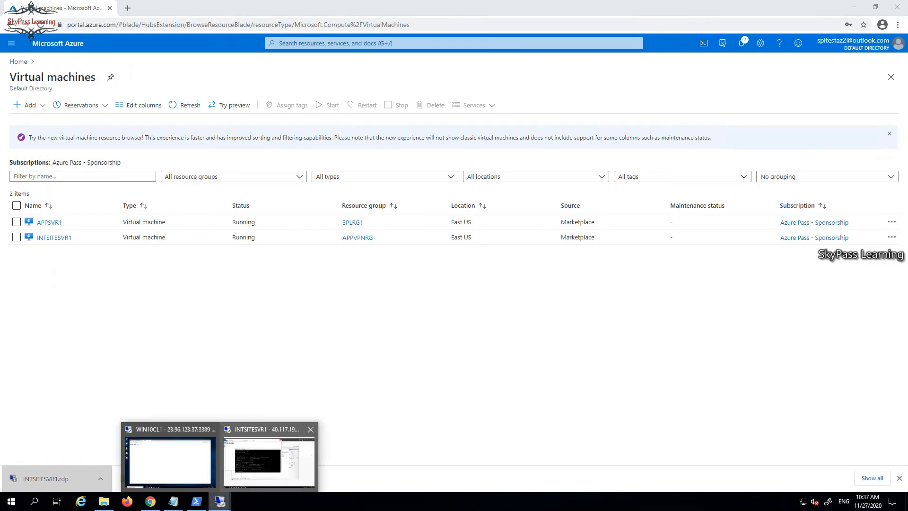
pyautogui.click(268, 461)
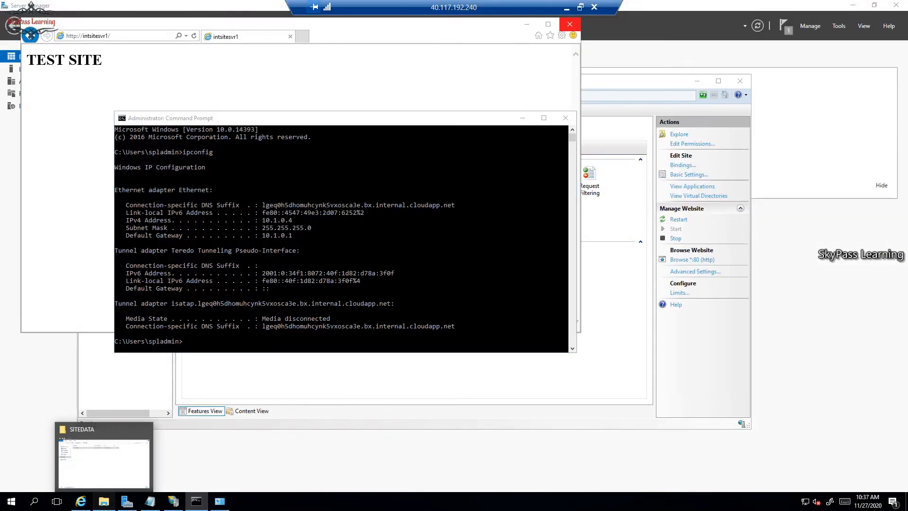
pyautogui.click(103, 501)
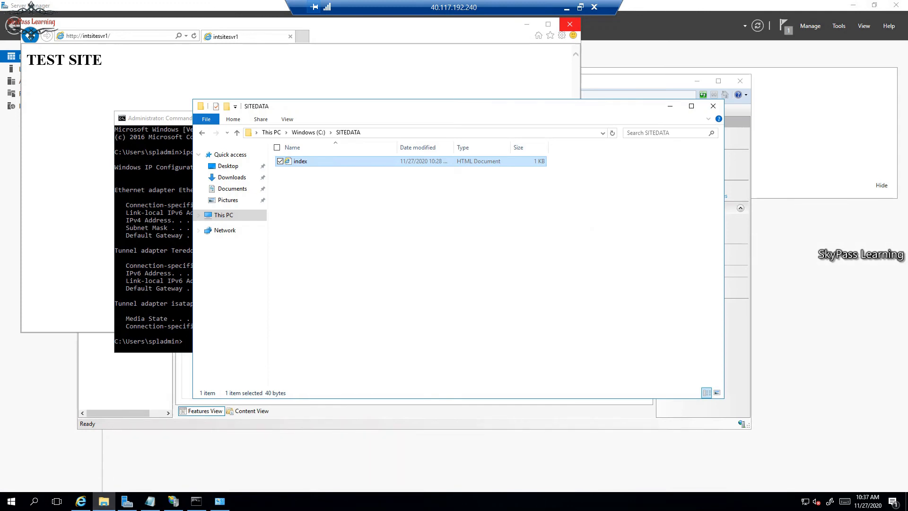
pyautogui.rightClick(302, 160)
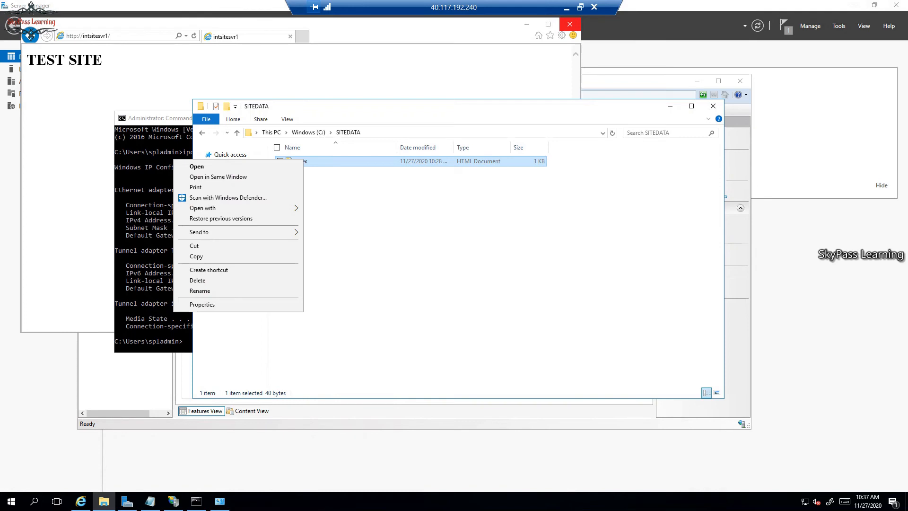
pyautogui.moveTo(236, 208)
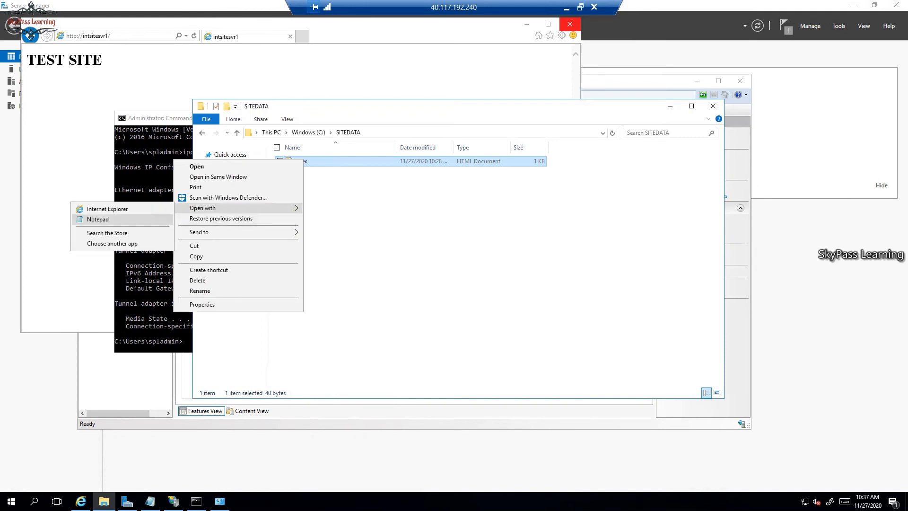
pyautogui.click(98, 219)
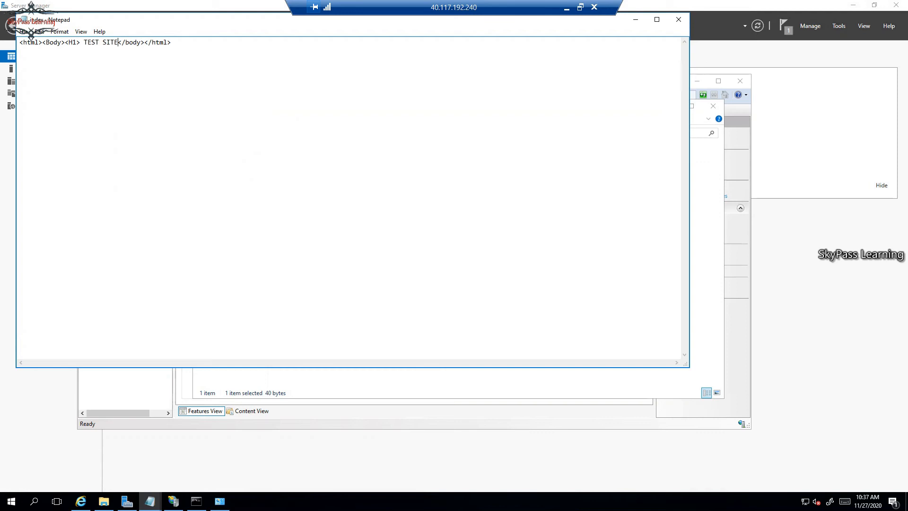
# Add 'UPDATED' to the heading so it reads TEST SITE UPDATED, then close and save
pyautogui.write('UPDTAED')
pyautogui.press('BackSpace')
pyautogui.write('TED')
pyautogui.click(678, 19)
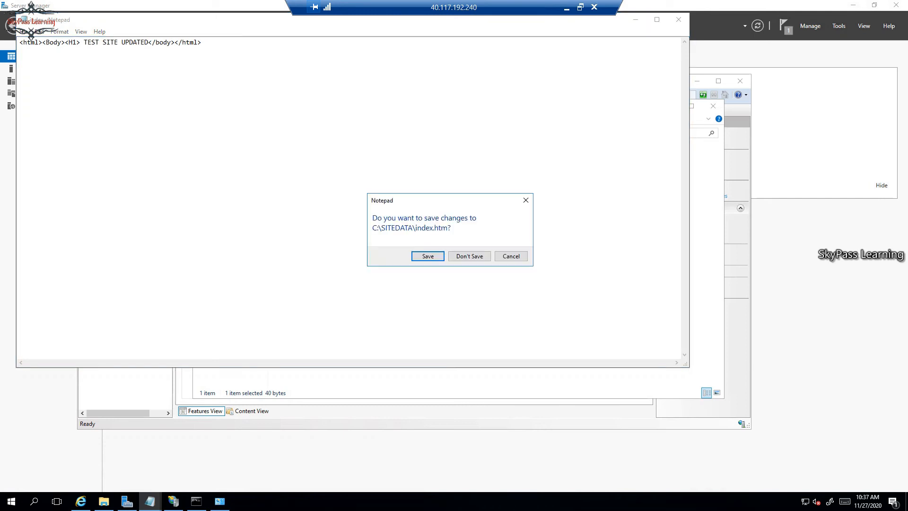
pyautogui.click(428, 256)
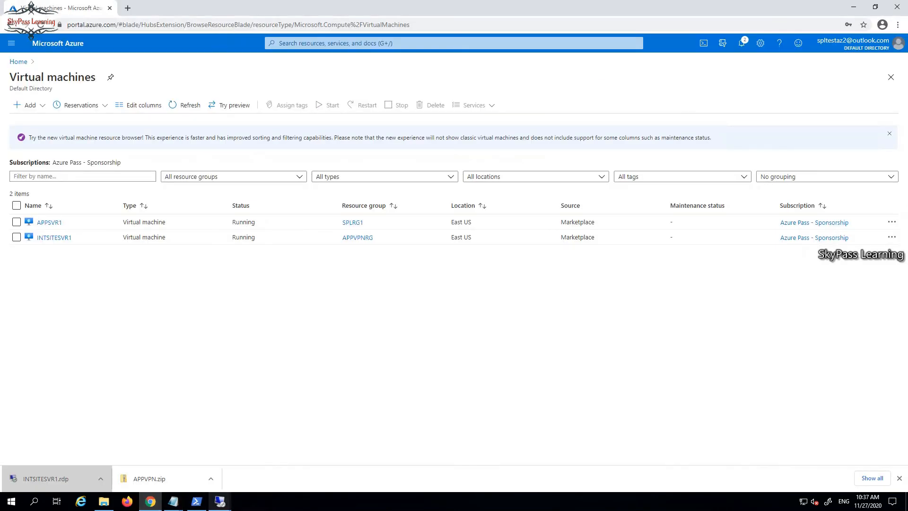
# In the WIN10CL1 session, refresh 10.1.0.4 in Edge to show TEST SITE UPDATED
pyautogui.moveTo(220, 501)
pyautogui.click(171, 461)
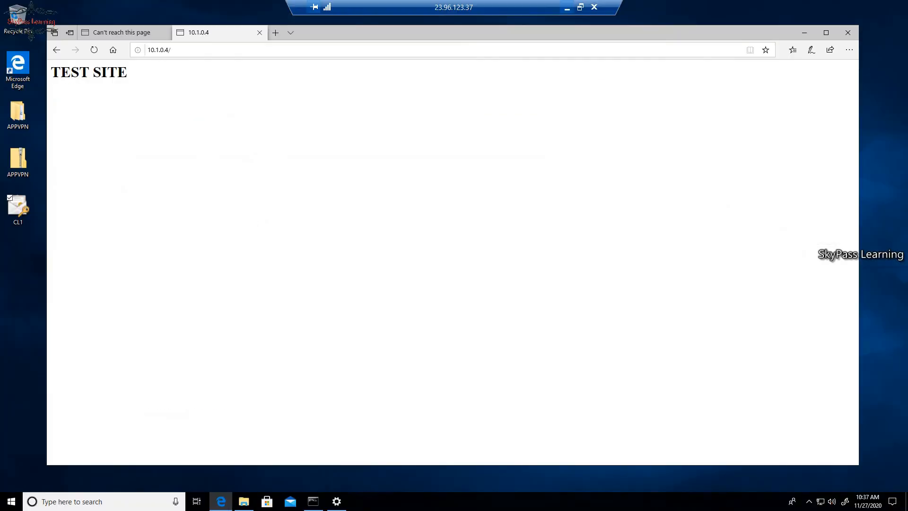
pyautogui.click(95, 50)
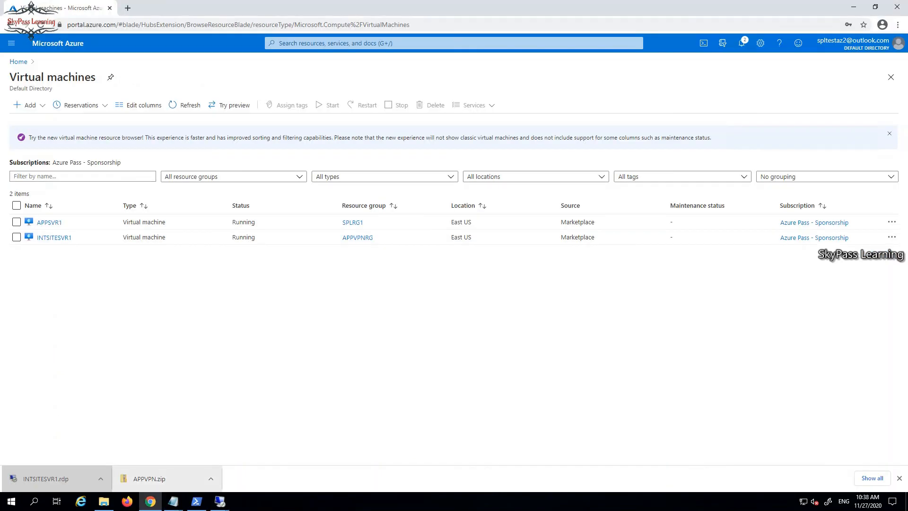
# Open the INTSITESVR1 virtual machine's Networking page in the Azure Portal
pyautogui.moveTo(220, 501)
pyautogui.click(268, 459)
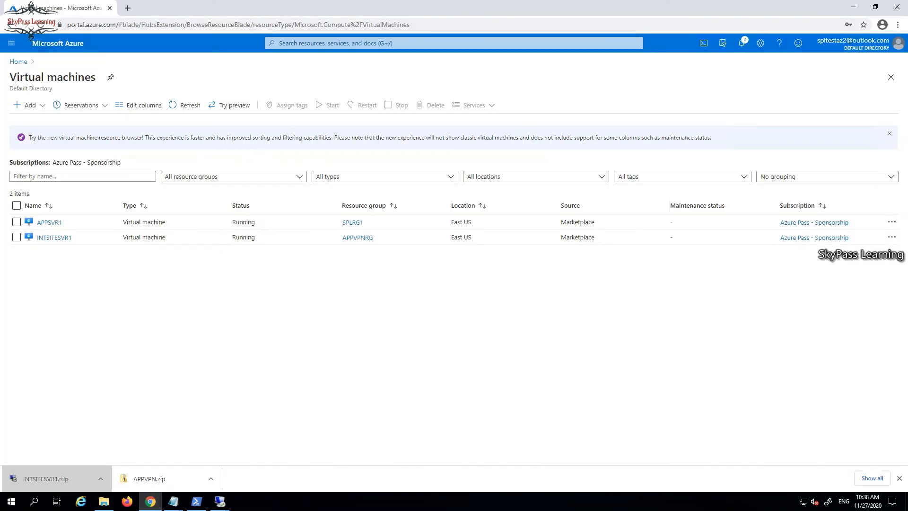
pyautogui.click(54, 237)
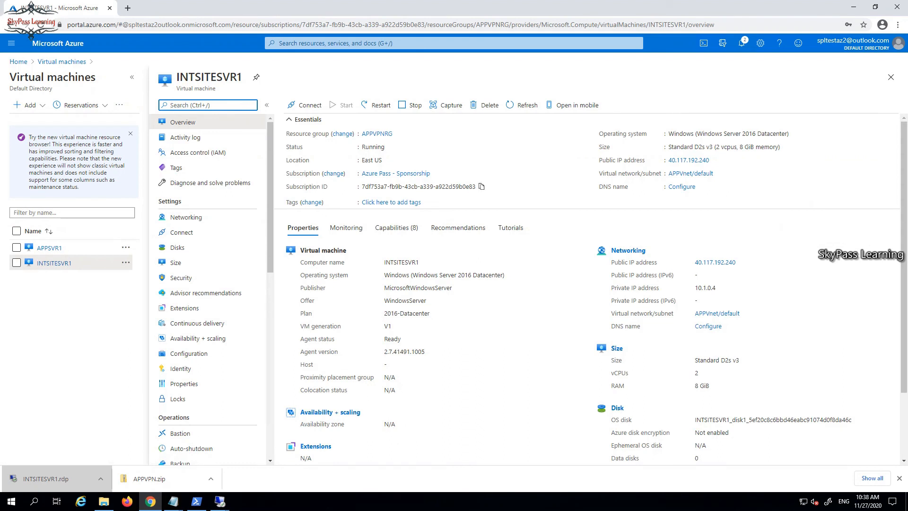
pyautogui.scroll(-5, 198, 383)
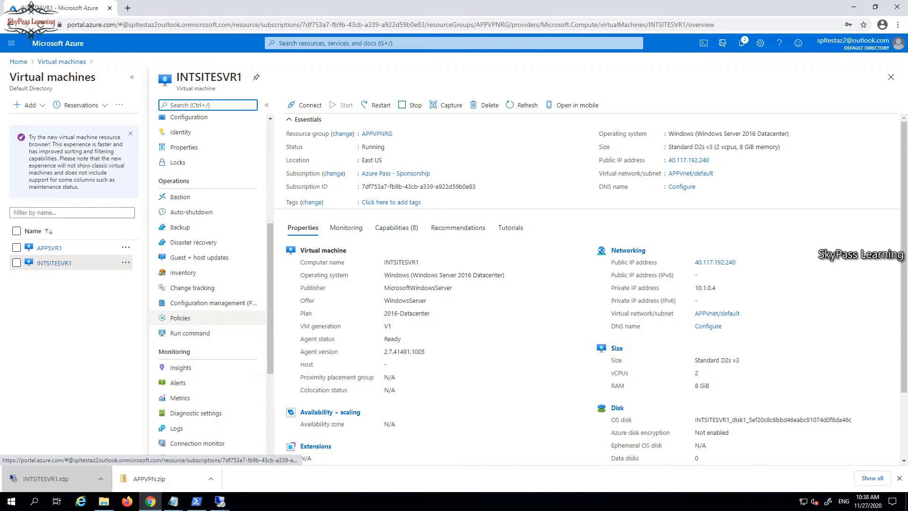
pyautogui.scroll(2, 208, 331)
pyautogui.scroll(3, 208, 397)
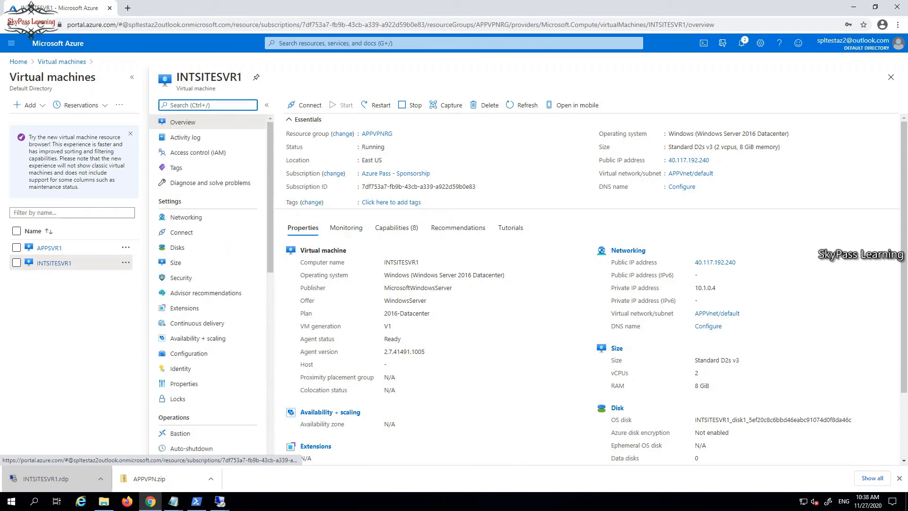
pyautogui.click(186, 217)
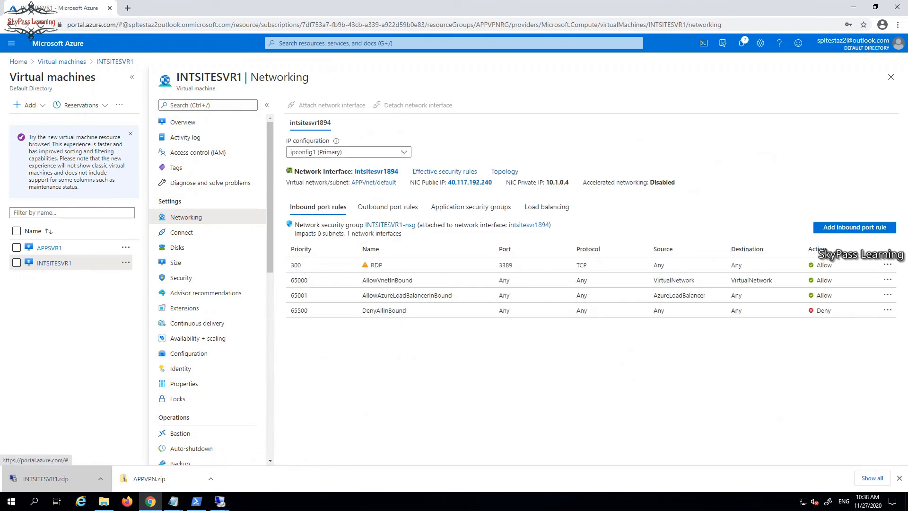
# Set the RDP inbound rule (port 3389) action to Deny and save it
pyautogui.click(376, 265)
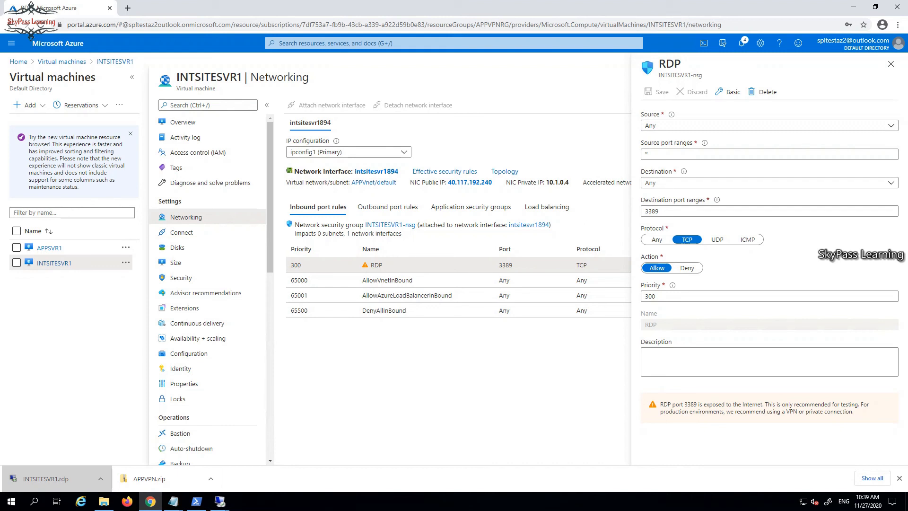
pyautogui.click(687, 268)
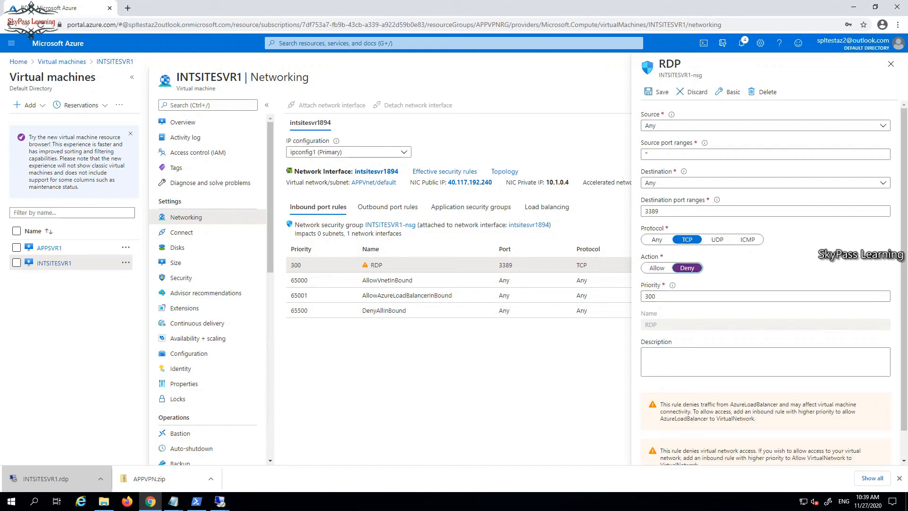
pyautogui.click(656, 92)
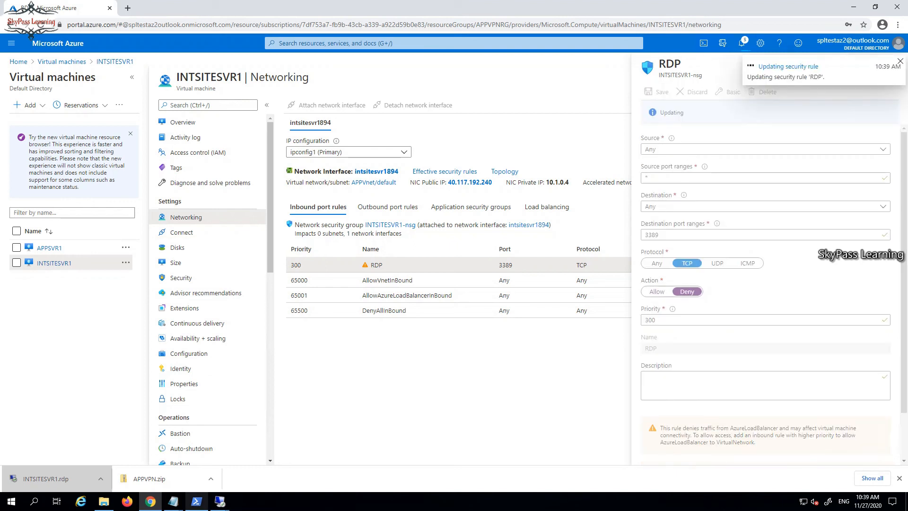
pyautogui.moveTo(220, 501)
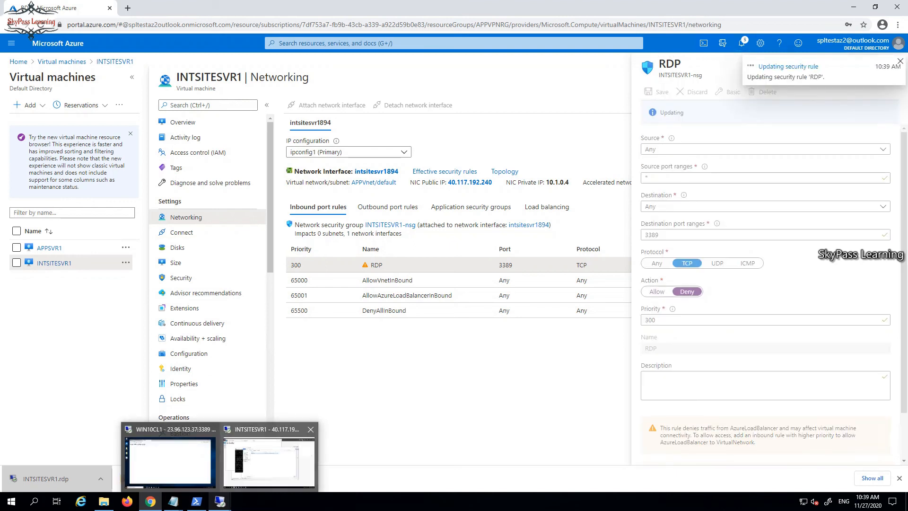
pyautogui.moveTo(310, 429)
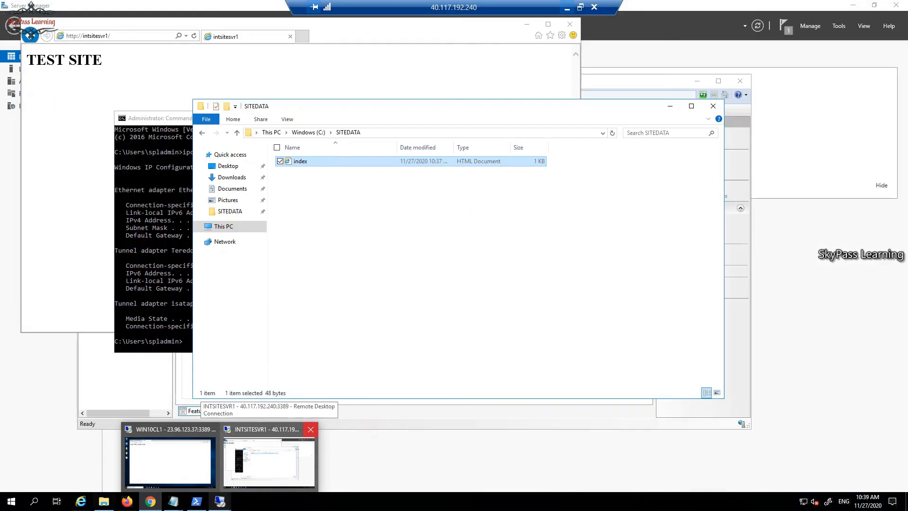
# Close and confirm disconnecting the INTSITESVR1 remote session
pyautogui.click(310, 429)
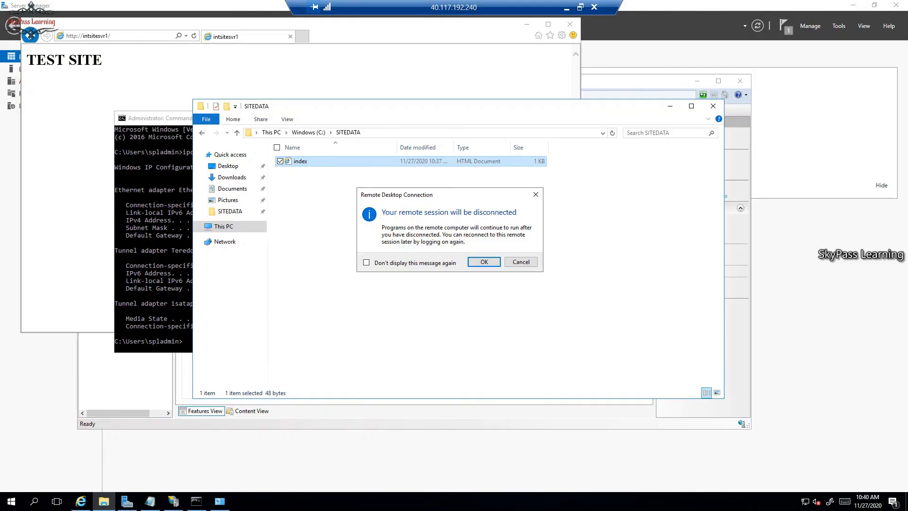
pyautogui.click(484, 262)
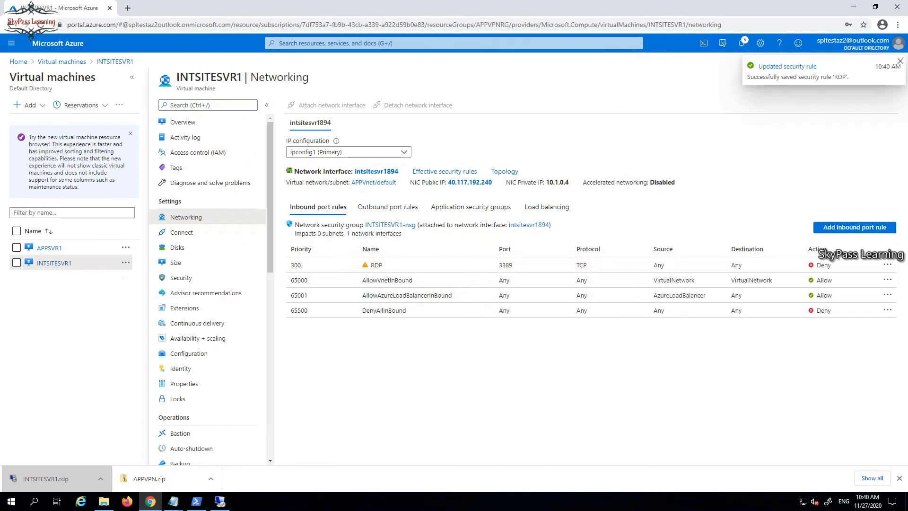
pyautogui.press('super+r')
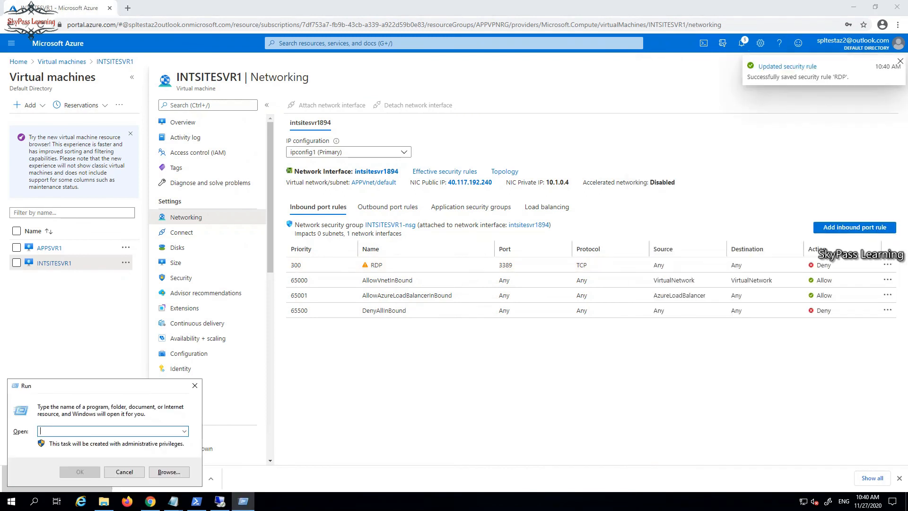
pyautogui.press('Escape')
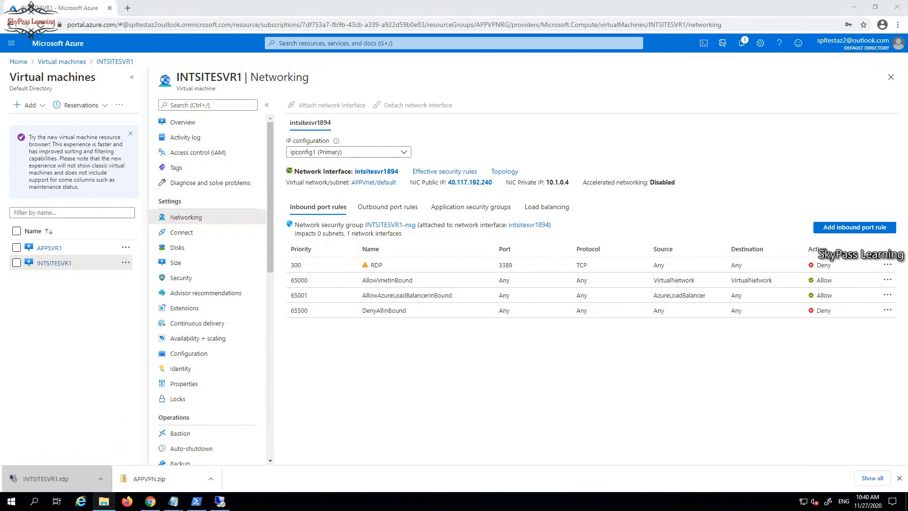
# Reconnect using INTSITESVR1.rdp from Downloads and dismiss the connection failure error
pyautogui.click(103, 501)
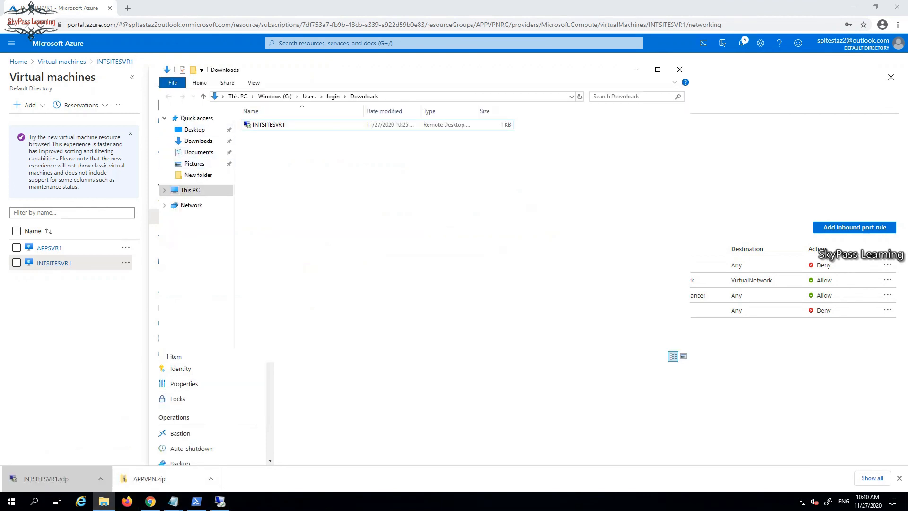
pyautogui.doubleClick(269, 125)
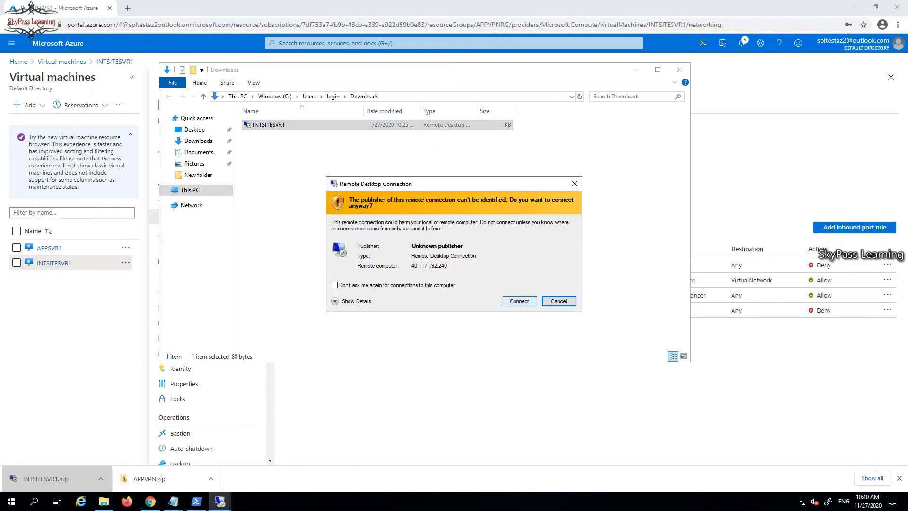
pyautogui.click(519, 301)
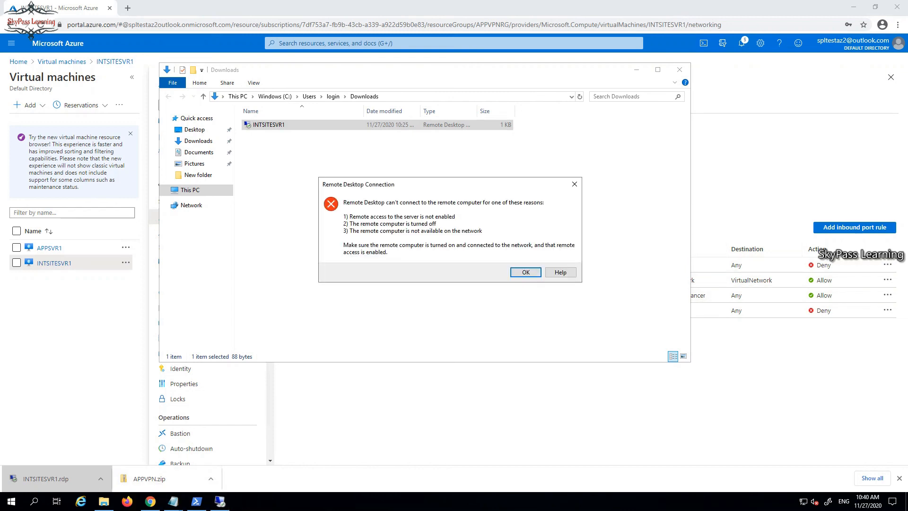
pyautogui.press('Return')
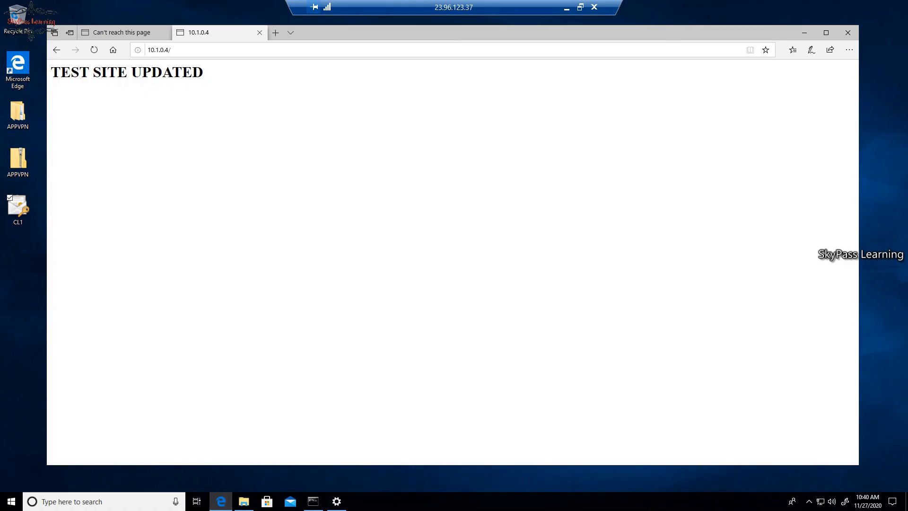
pyautogui.click(94, 50)
pyautogui.moveTo(313, 501)
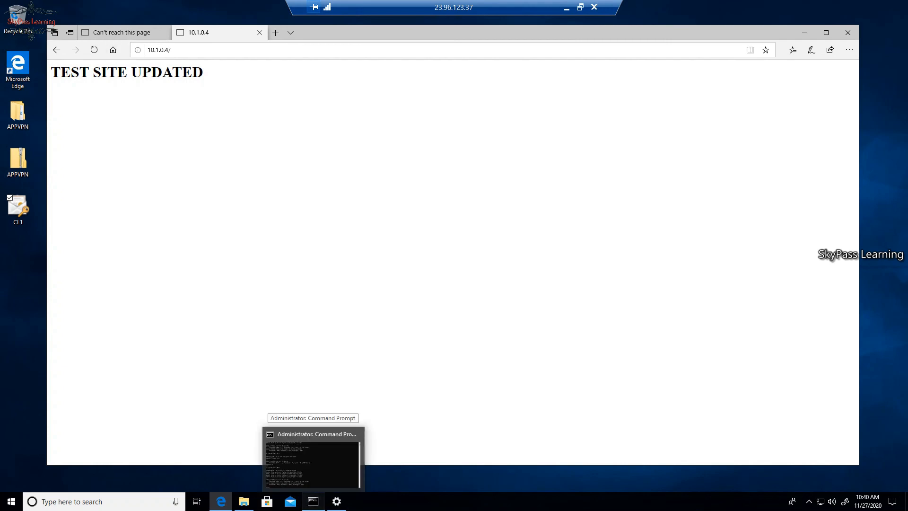
pyautogui.click(311, 461)
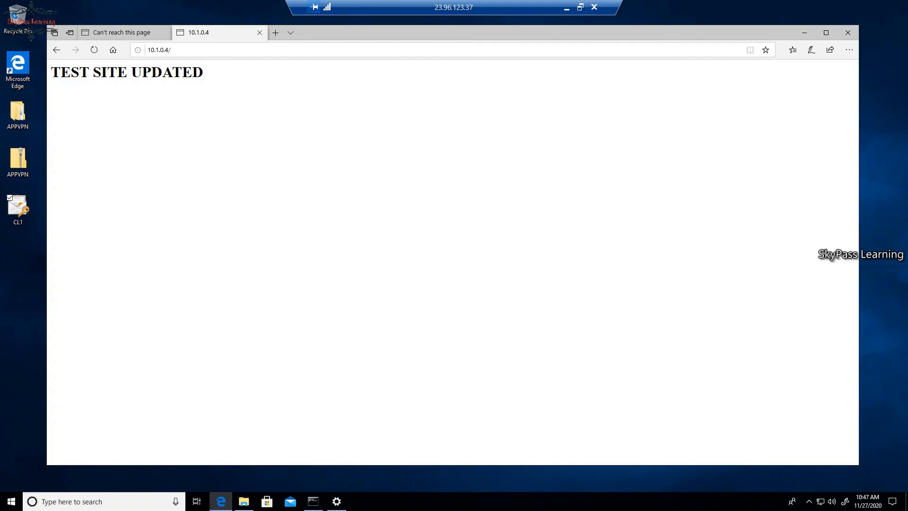